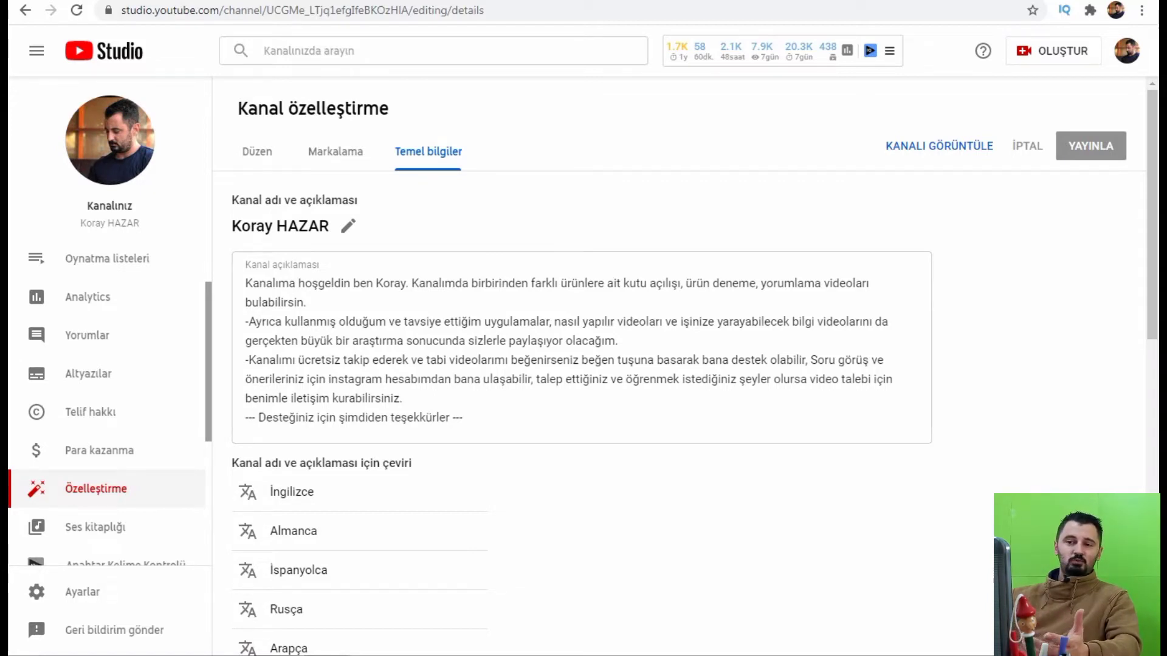
# Step: Review the channel description text in the basic information
pyautogui.moveTo(246, 283); pyautogui.dragTo(404, 398)
pyautogui.click(405, 398)
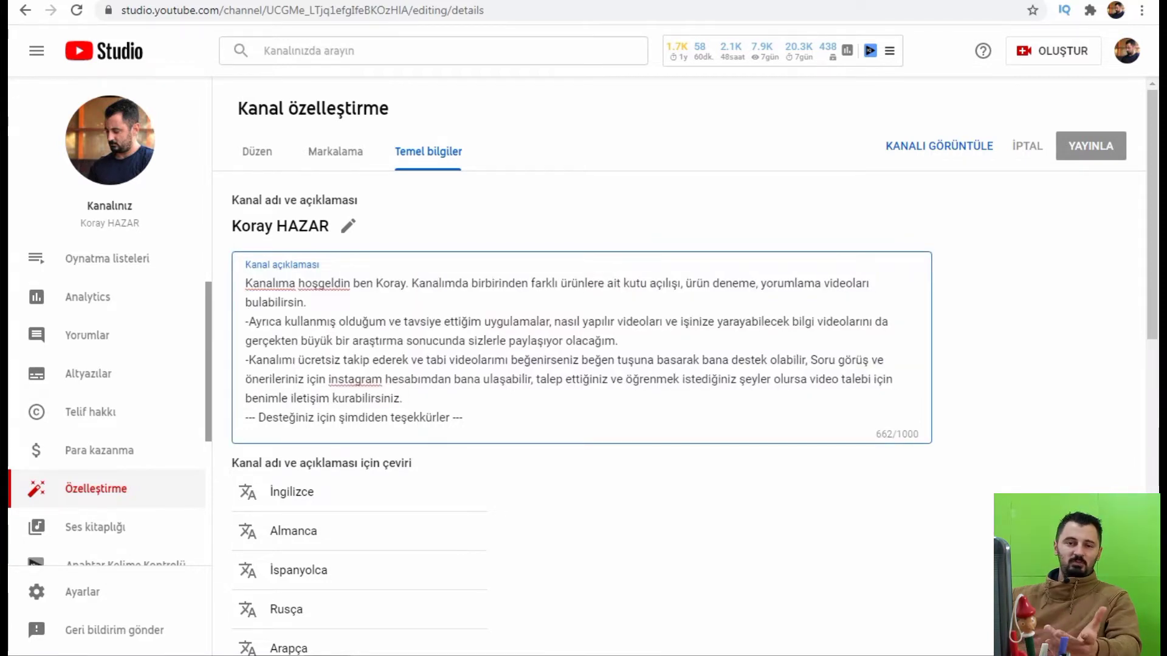
# Step: Copy the standard channel URL and open it in a new browser tab
pyautogui.scroll(-6, 687, 365)
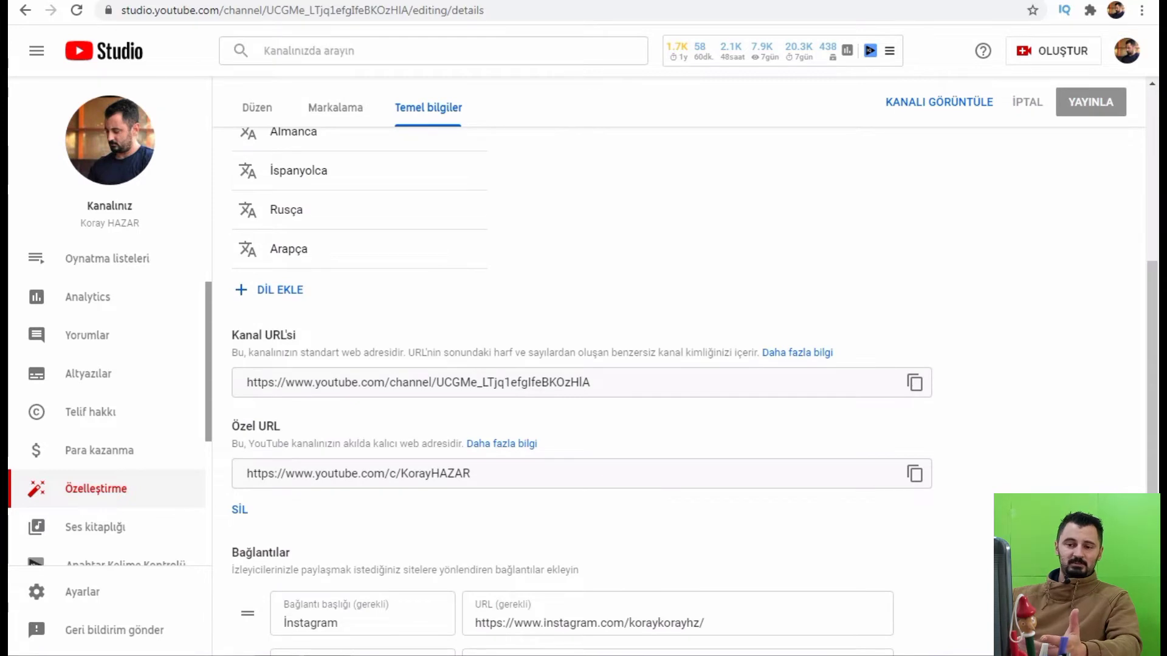
pyautogui.moveTo(591, 382); pyautogui.dragTo(240, 383)
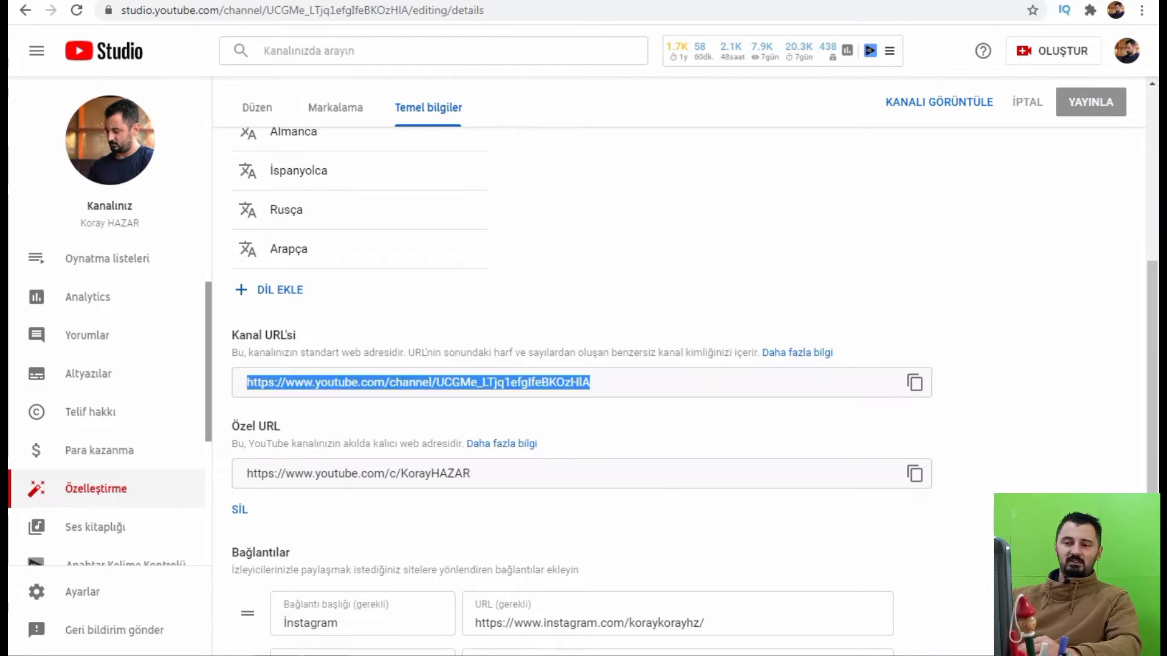
pyautogui.click(915, 383)
pyautogui.hotkey('ctrl', 't')
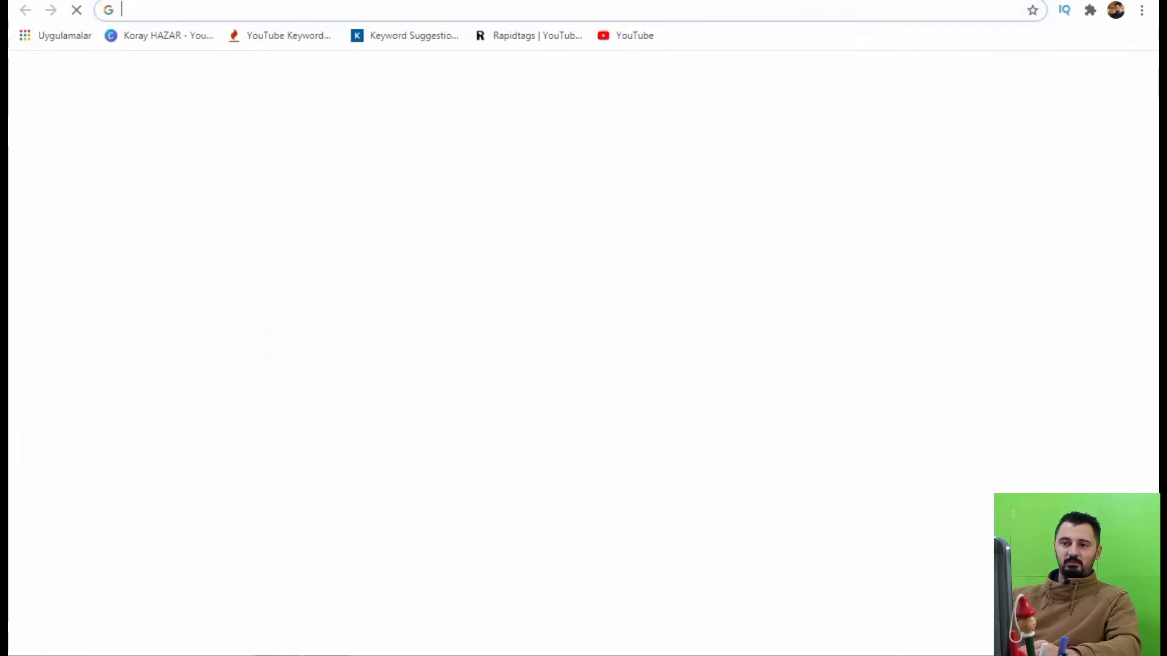
pyautogui.hotkey('ctrl', 'v')
pyautogui.press('Return')
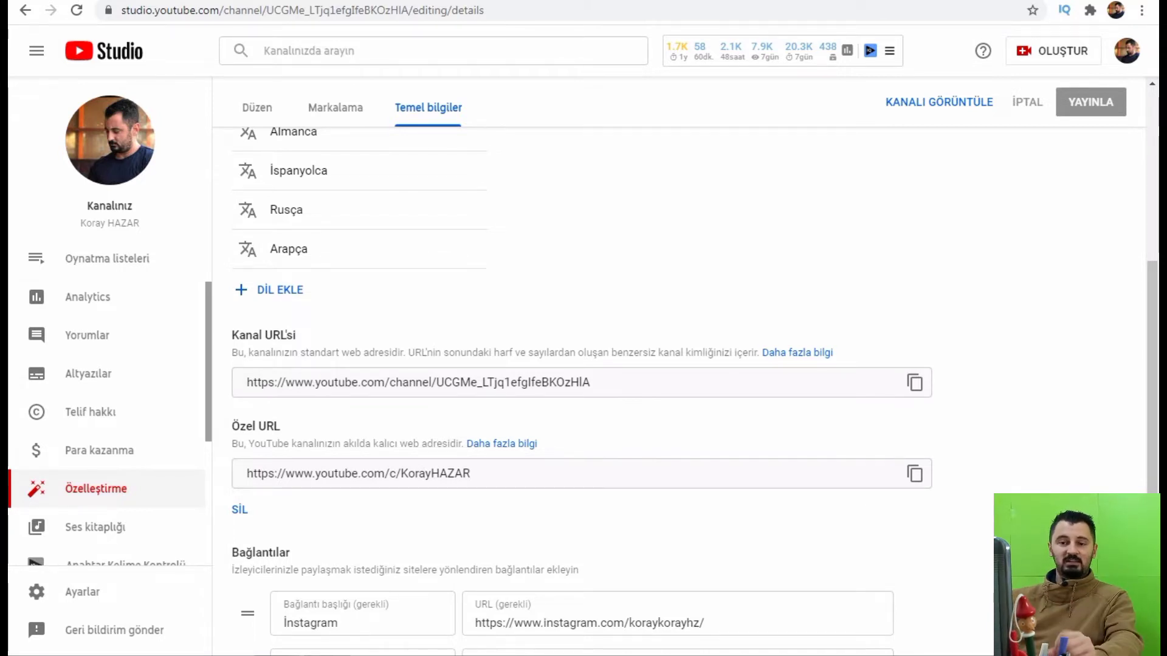
# Step: Add a blank link entry below the Telegram link and delete it again
pyautogui.scroll(-1, 678, 364)
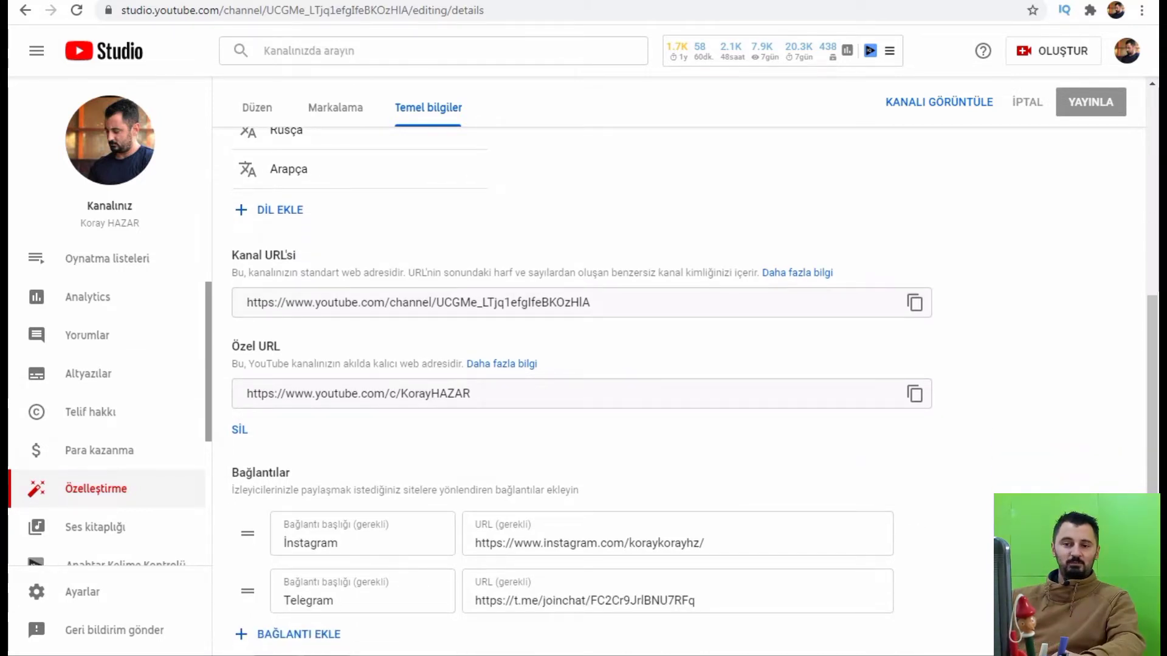
pyautogui.scroll(-2, 677, 364)
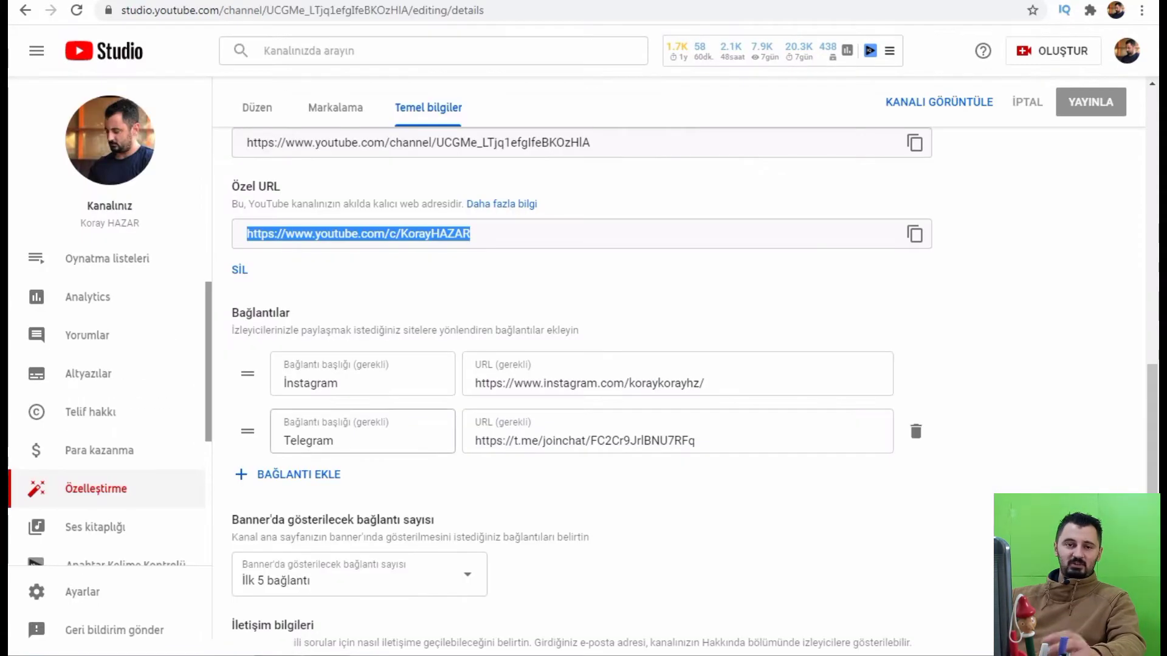
pyautogui.scroll(-1, 362, 431)
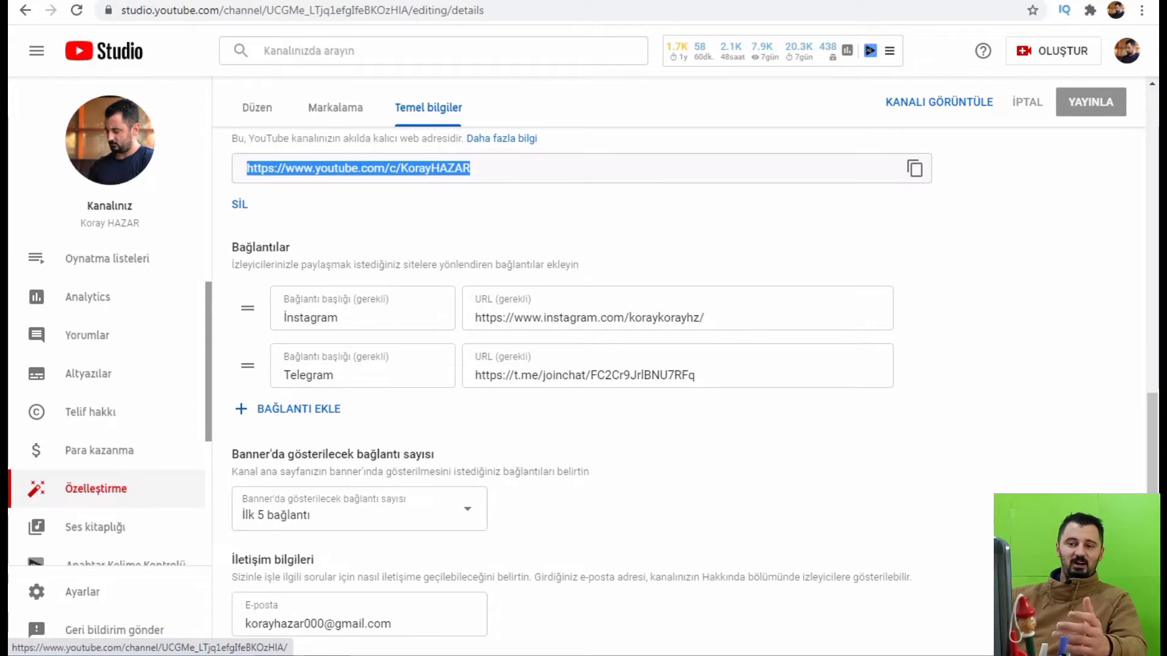
pyautogui.click(274, 408)
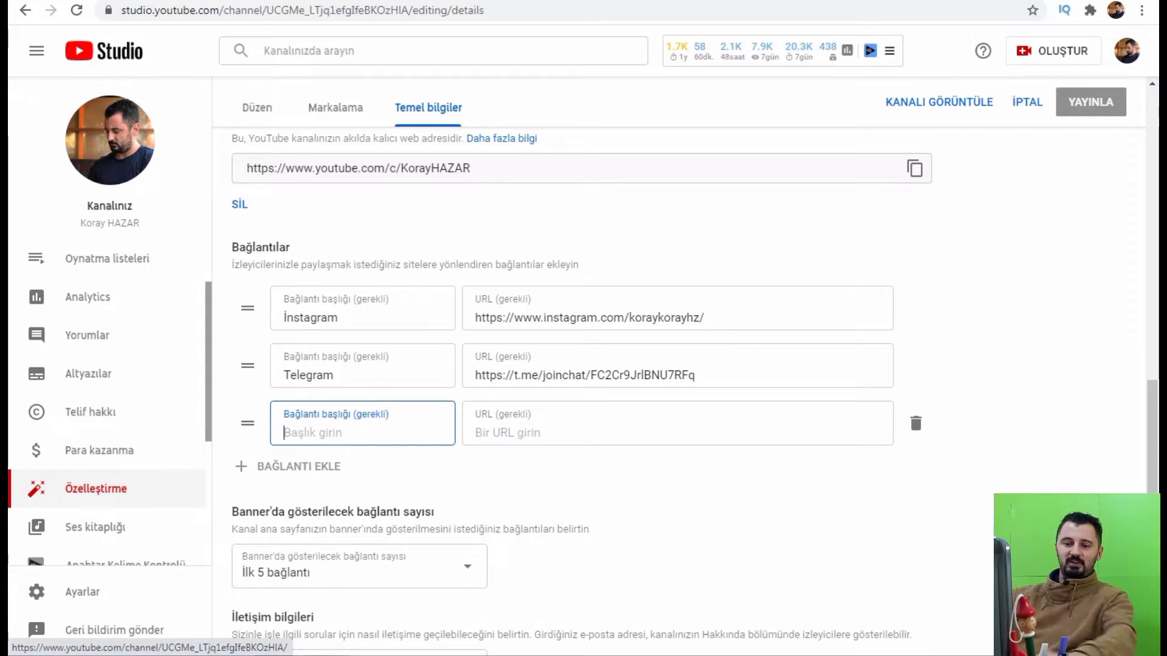
pyautogui.click(916, 424)
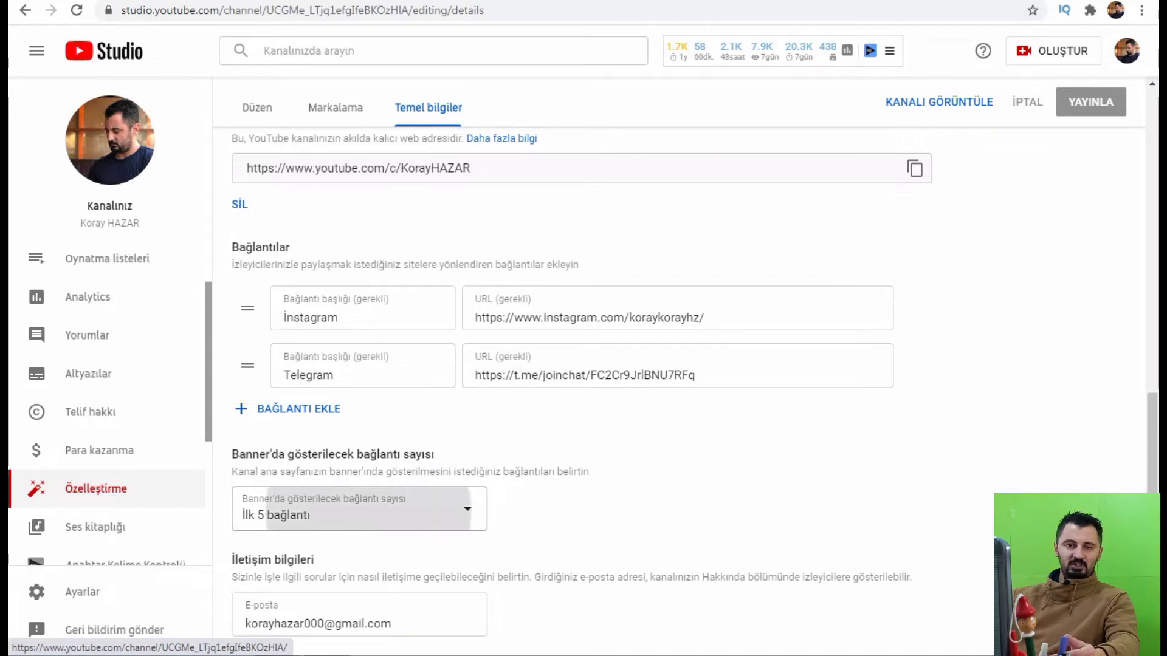
# Step: Select İlk 5 bağlantı as the number of banner links and check the banner on the public channel page
pyautogui.click(368, 510)
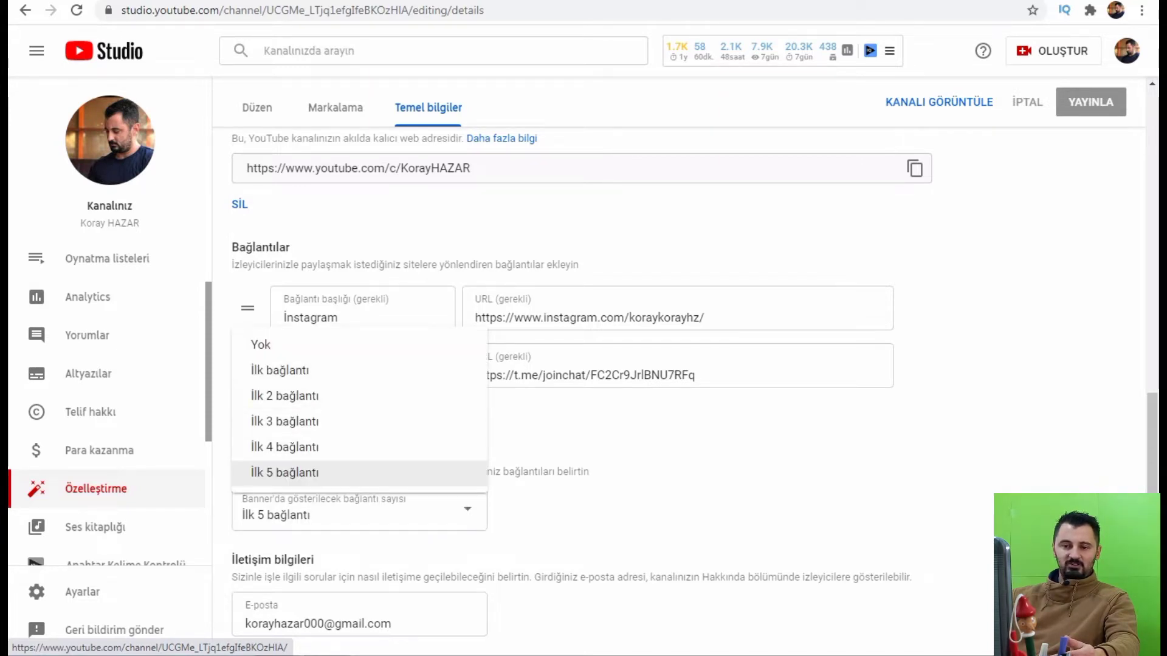
pyautogui.click(284, 473)
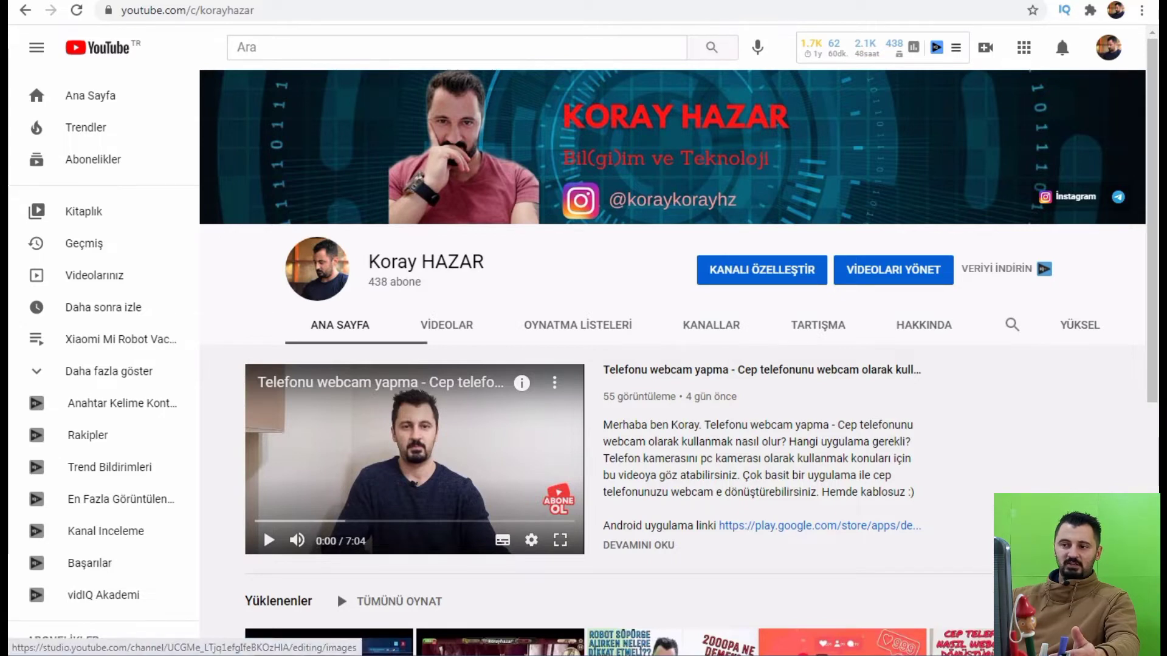
pyautogui.hotkey('alt', 'Left')
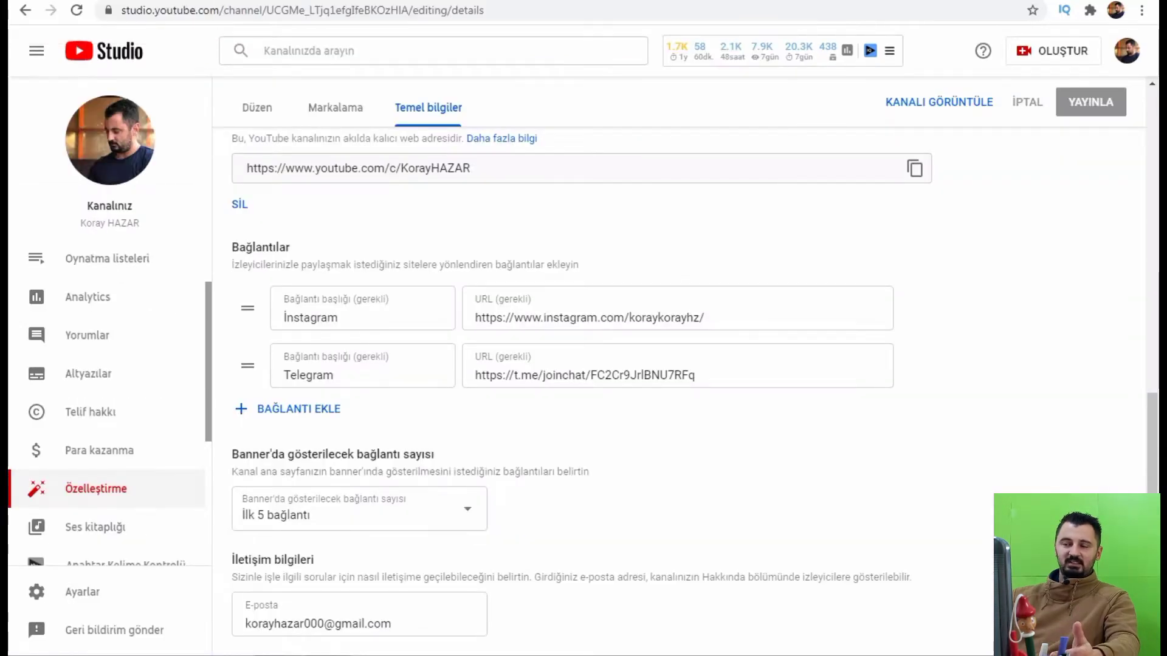
pyautogui.moveTo(677, 366)
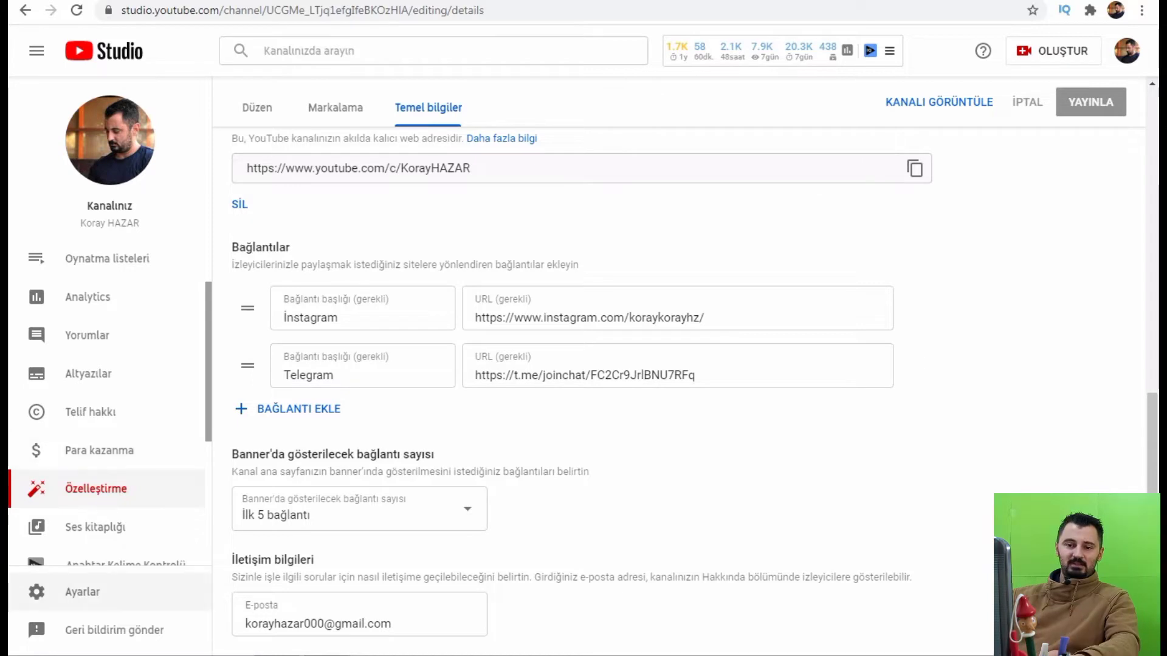
# Step: Open the channel's basic information in the Studio settings and review the country of residence and channel keywords
pyautogui.click(82, 592)
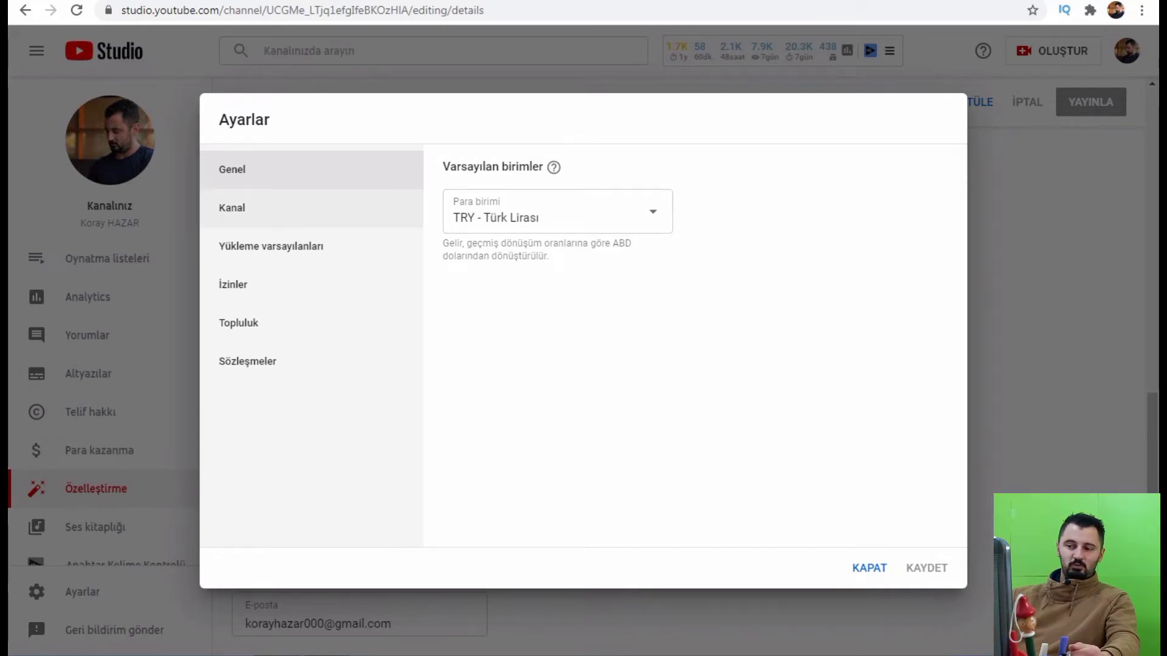
pyautogui.click(231, 207)
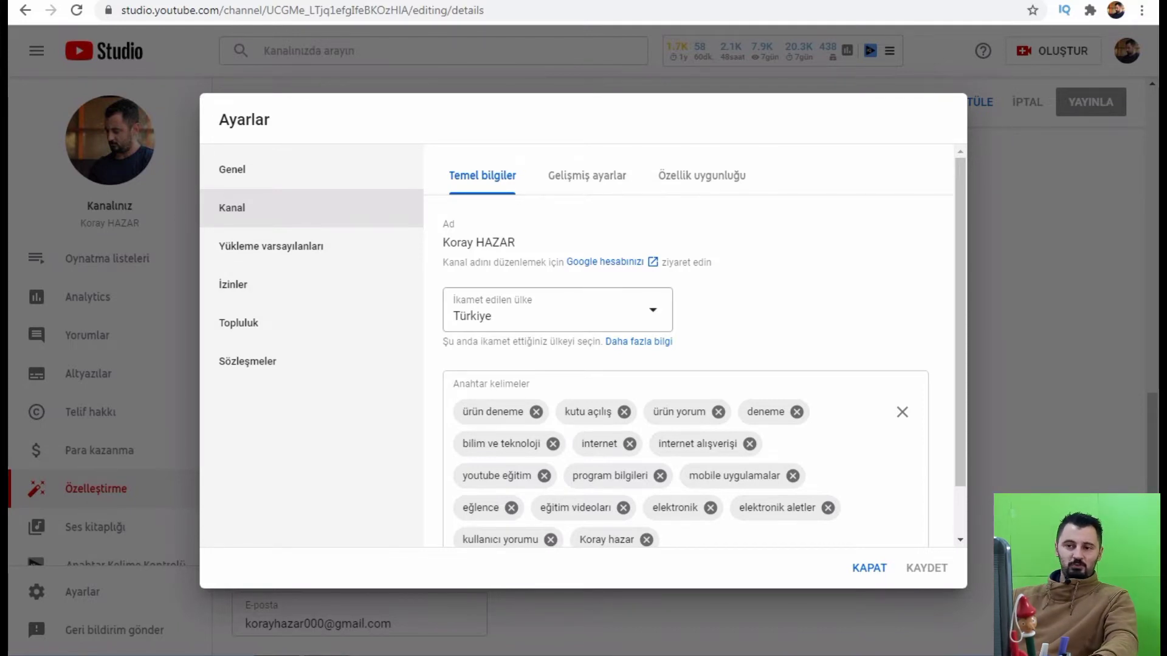
pyautogui.scroll(-2, 493, 364)
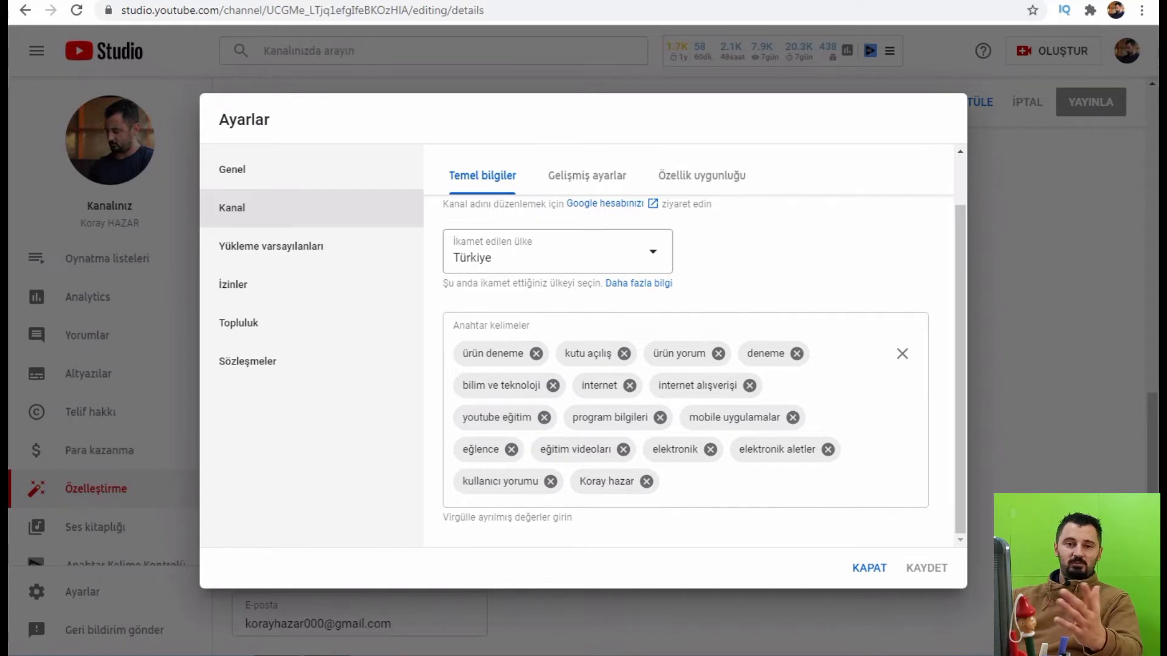
# Step: Examine the channel's advanced settings for audience, Google Ads linking, automatic captions, subscriber count and advertising
pyautogui.click(587, 175)
pyautogui.scroll(1, 699, 356)
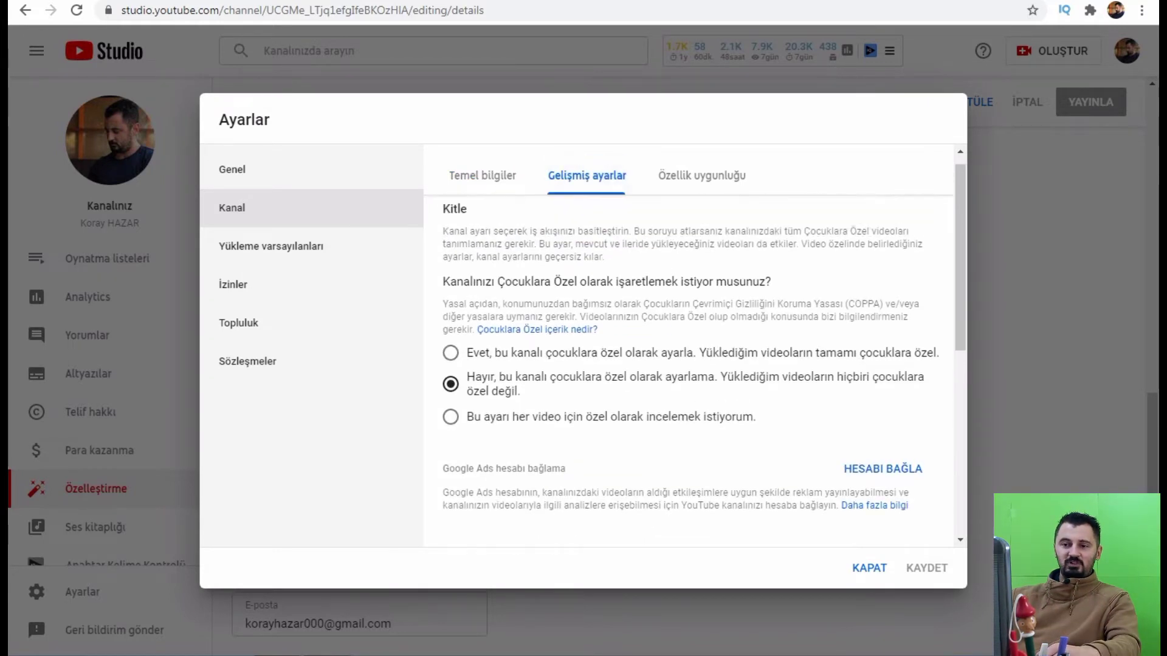
pyautogui.moveTo(468, 224)
pyautogui.mouseDown()
pyautogui.moveTo(443, 225)
pyautogui.moveTo(468, 224)
pyautogui.mouseUp()
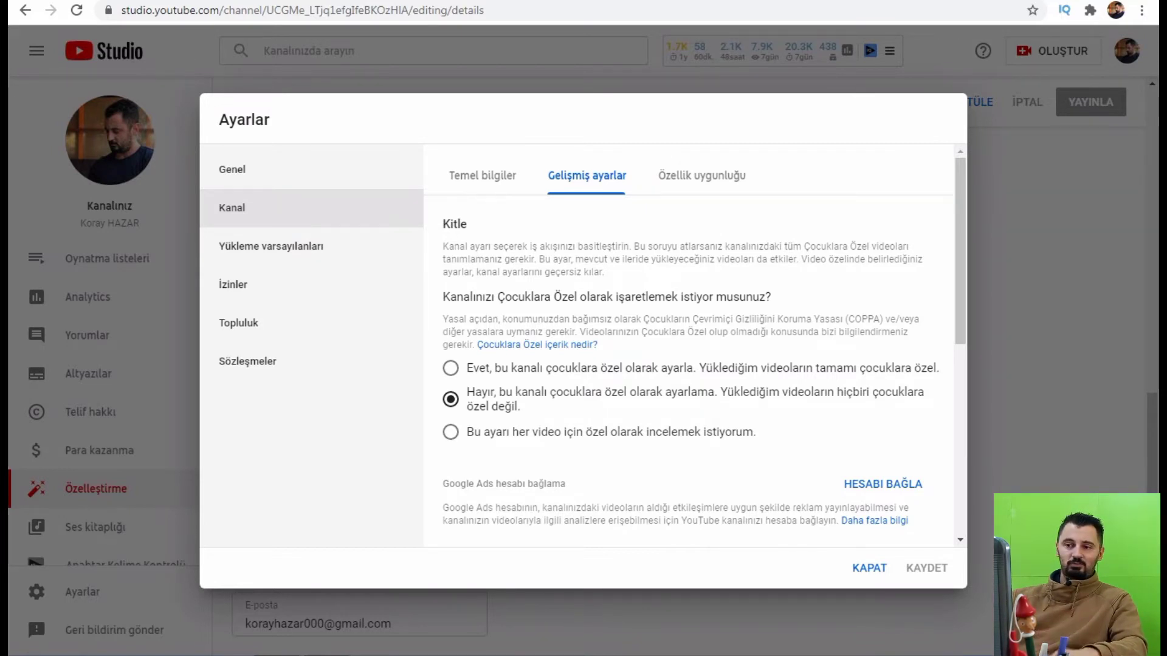
pyautogui.scroll(-3, 686, 365)
pyautogui.moveTo(495, 323); pyautogui.dragTo(444, 324)
pyautogui.click(505, 323)
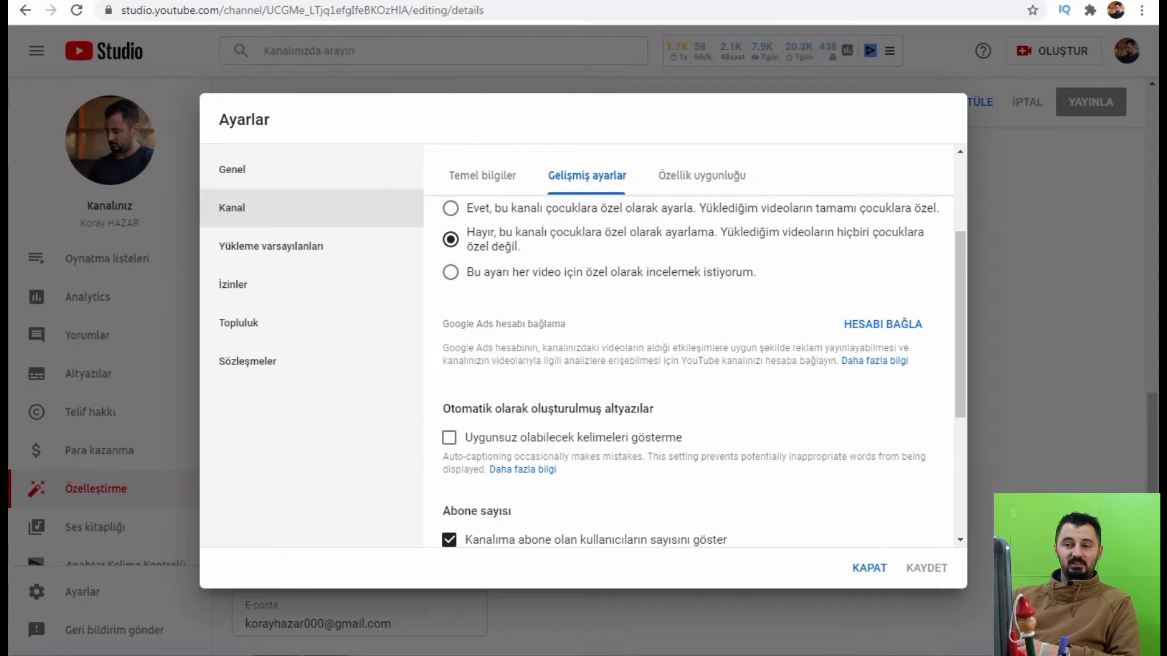
pyautogui.scroll(-1, 697, 371)
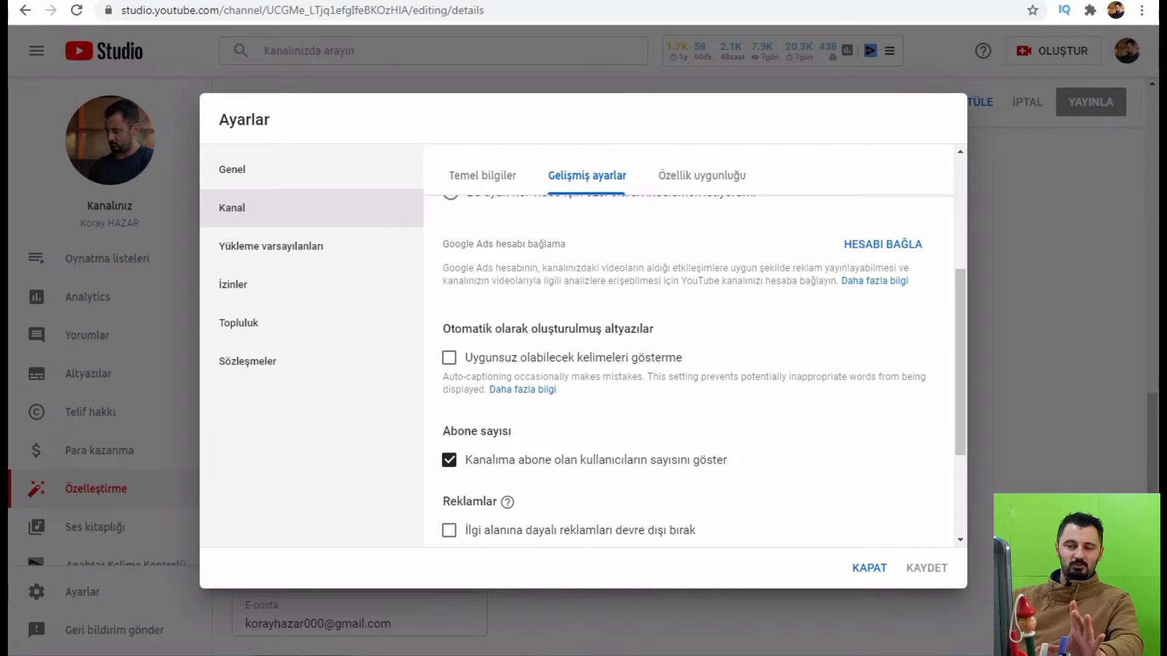
pyautogui.scroll(-3, 687, 364)
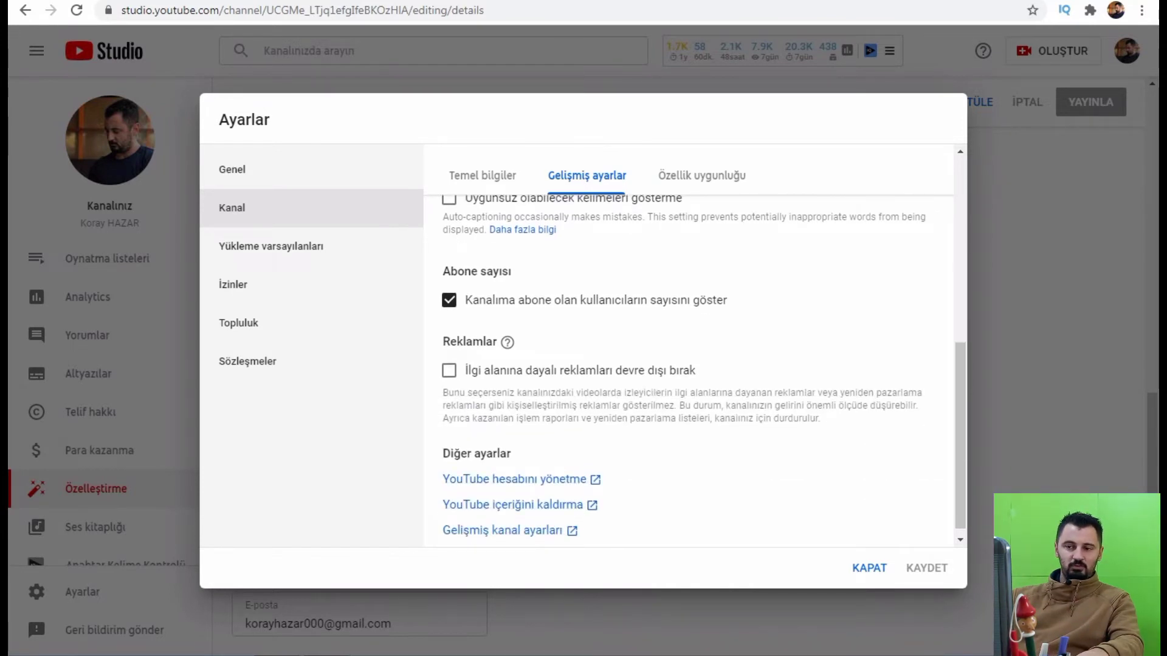
pyautogui.scroll(-1, 687, 365)
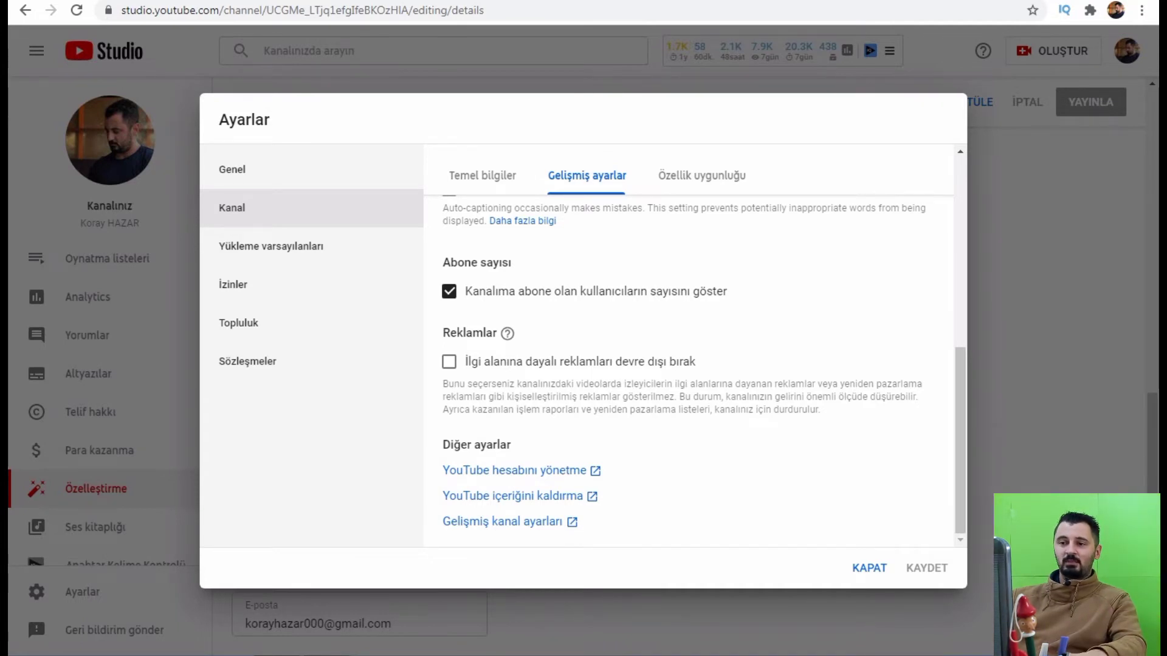
# Step: Examine the channel's feature eligibility details for default features and features requiring phone verification
pyautogui.click(701, 175)
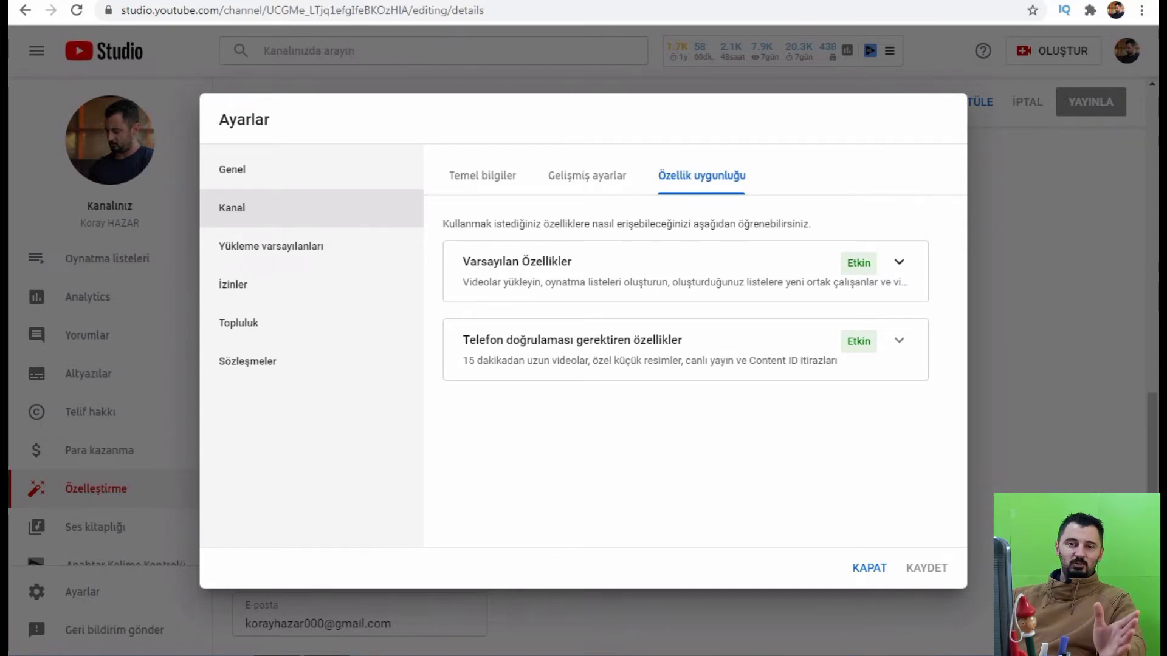
pyautogui.click(899, 262)
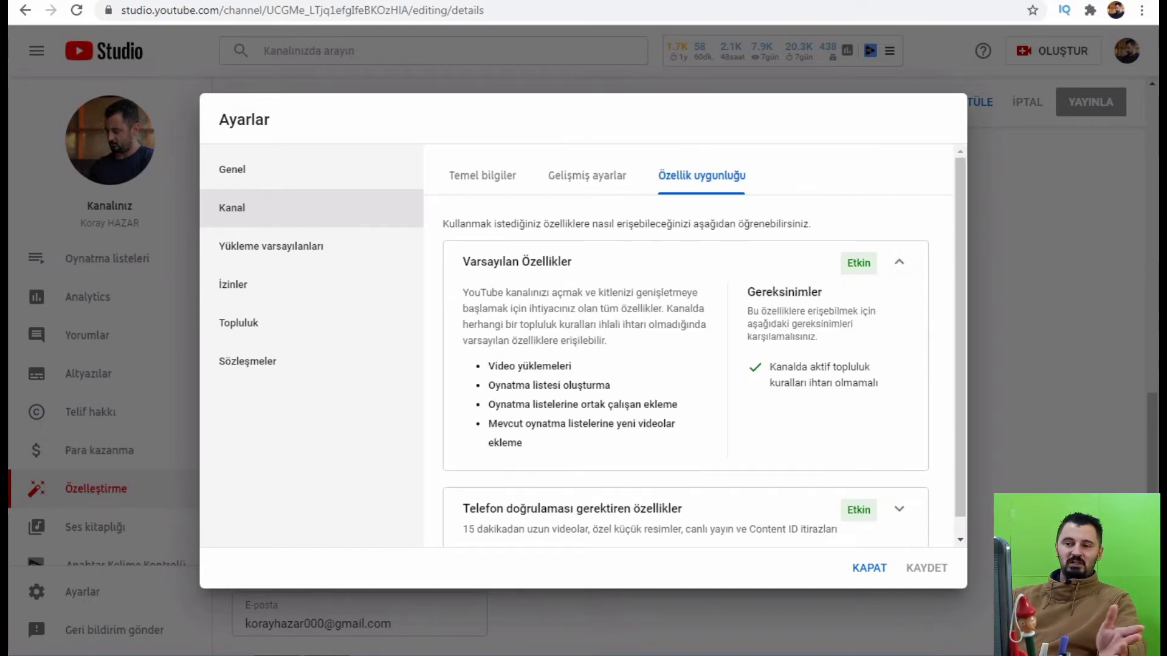
pyautogui.click(899, 262)
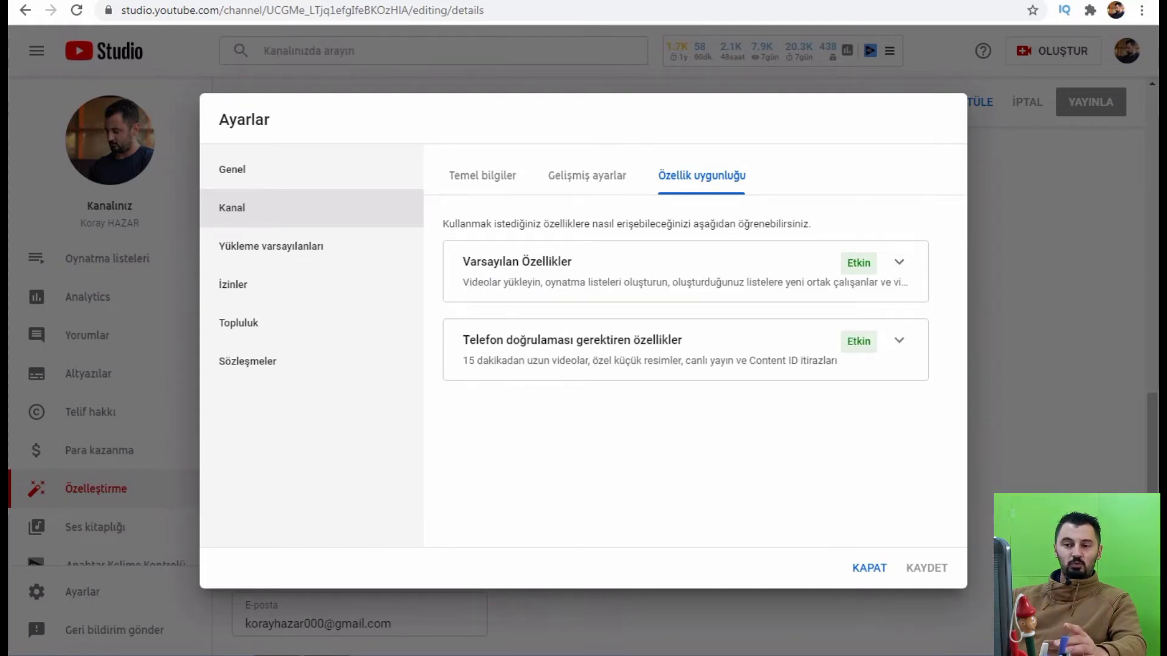
pyautogui.click(899, 341)
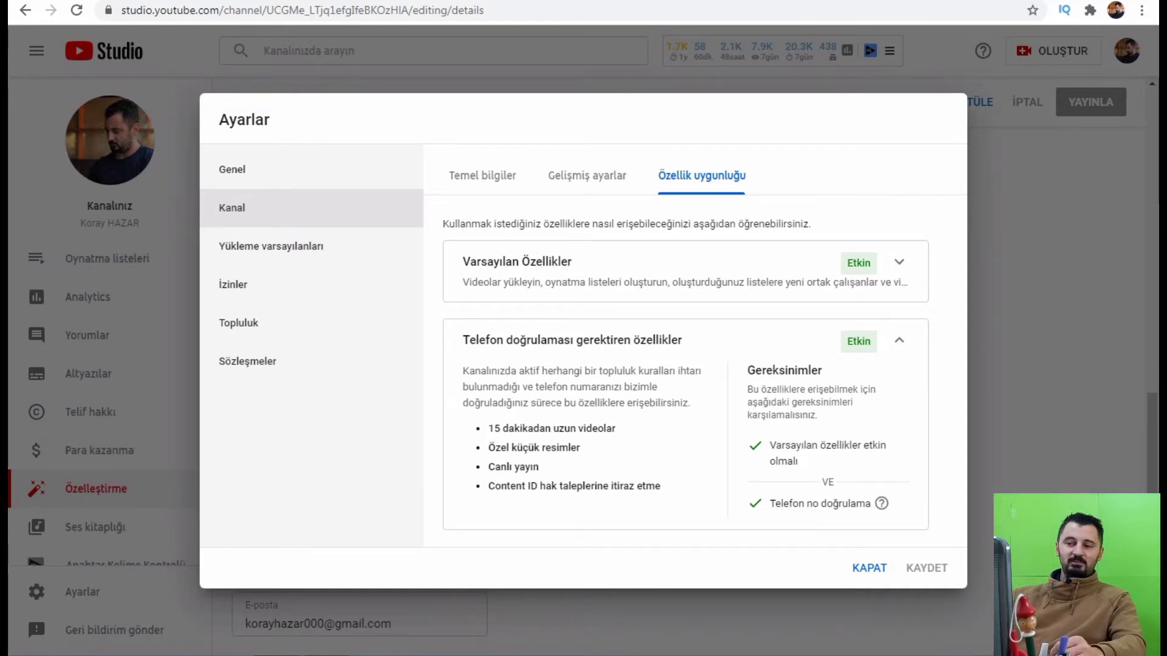
pyautogui.moveTo(494, 428); pyautogui.dragTo(616, 429)
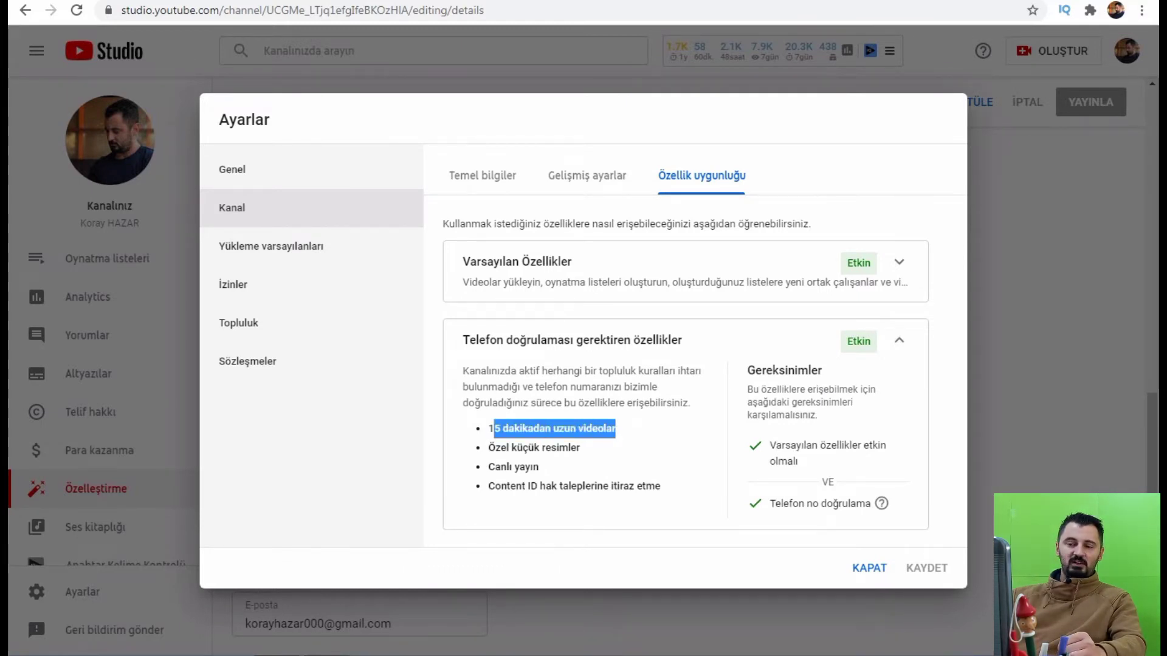
pyautogui.click(615, 428)
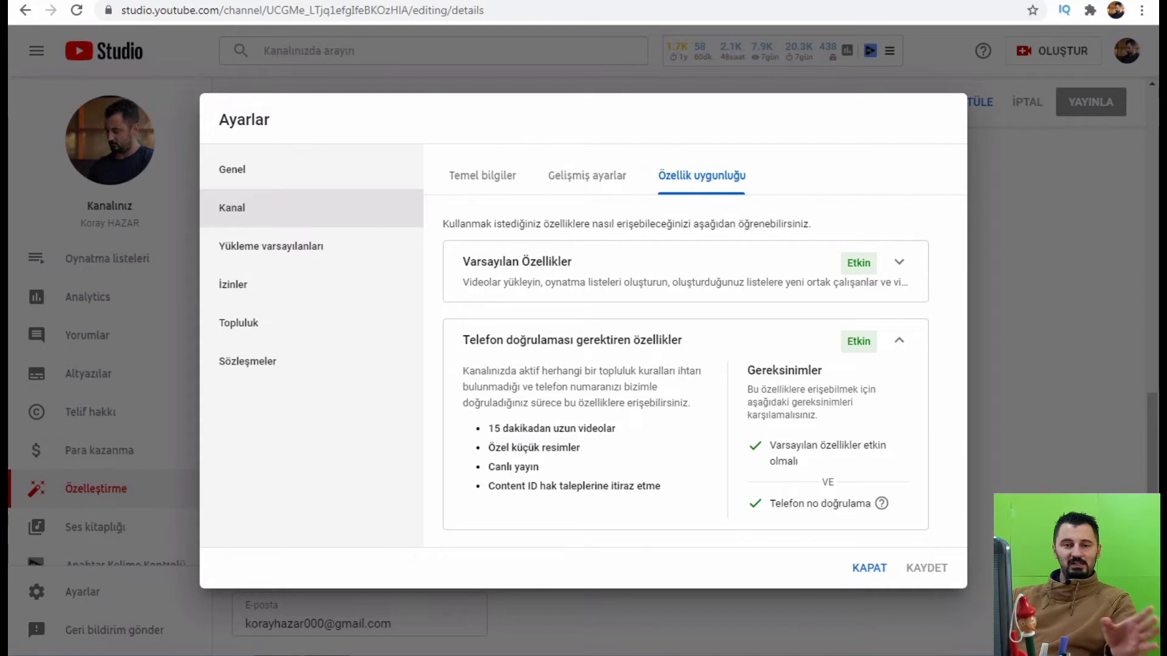
pyautogui.moveTo(489, 467); pyautogui.dragTo(538, 466)
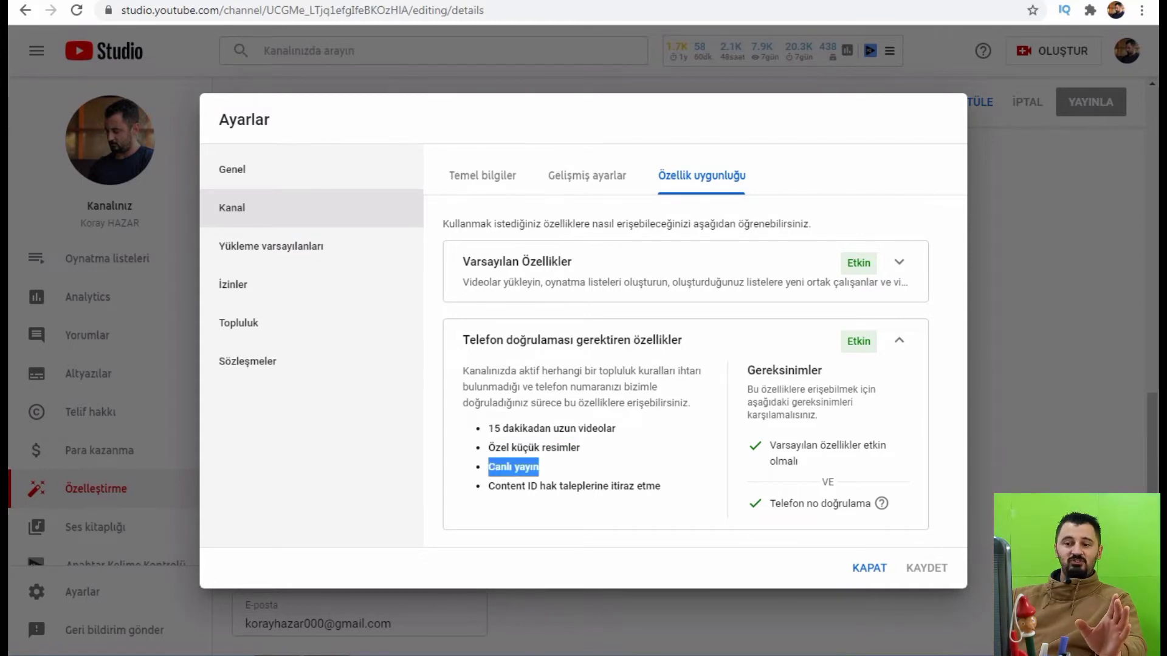
pyautogui.click(538, 467)
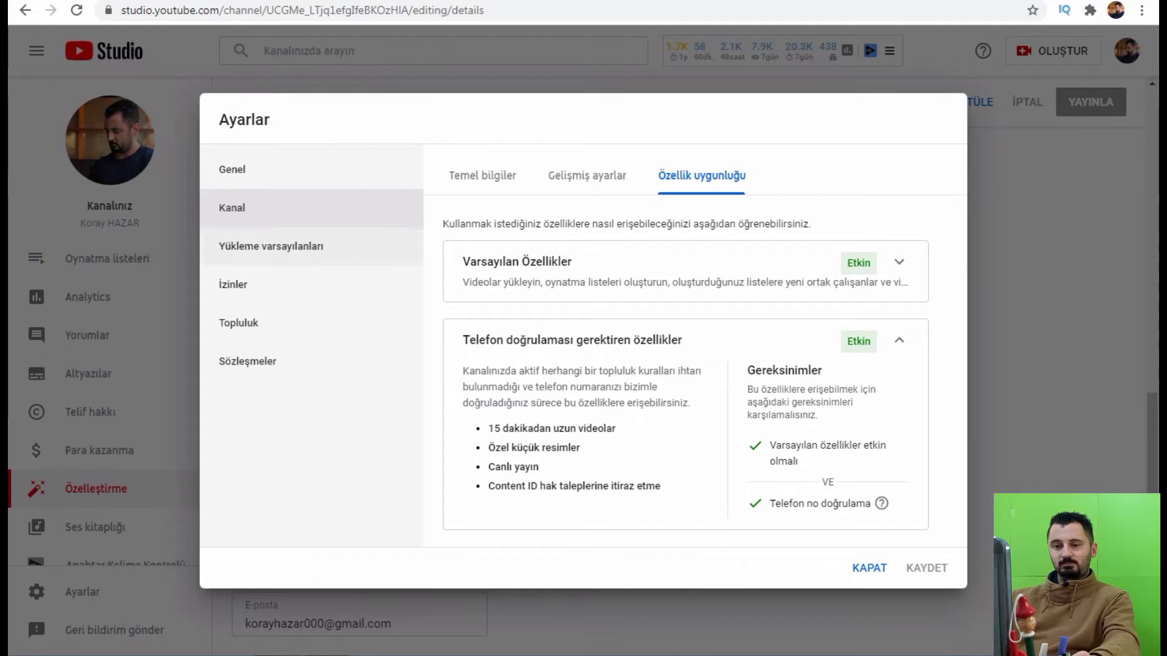
# Step: Try "dasdasdad" as the default video title in the upload defaults and clear it again
pyautogui.click(271, 246)
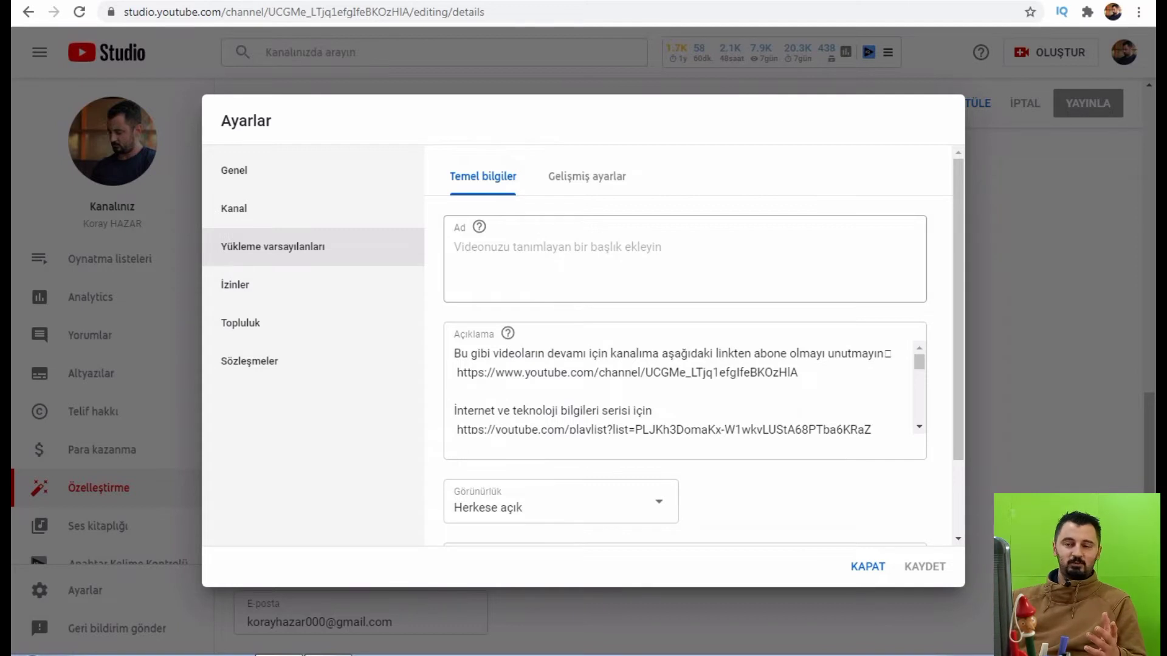
pyautogui.click(547, 256)
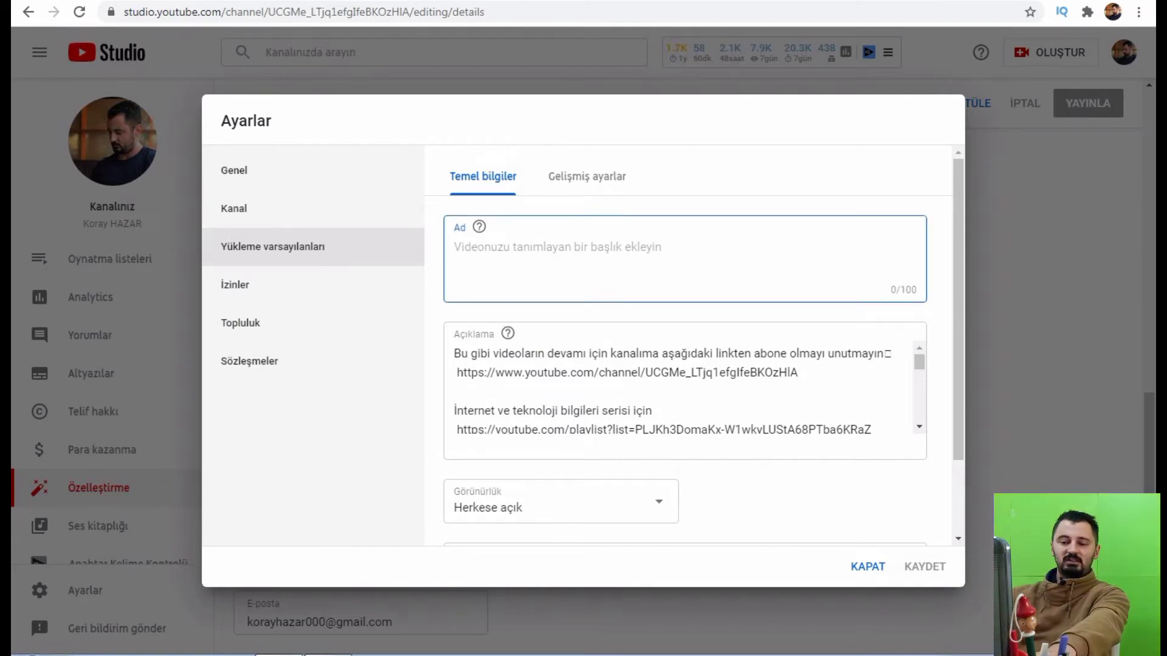
pyautogui.write('dasdasdad')
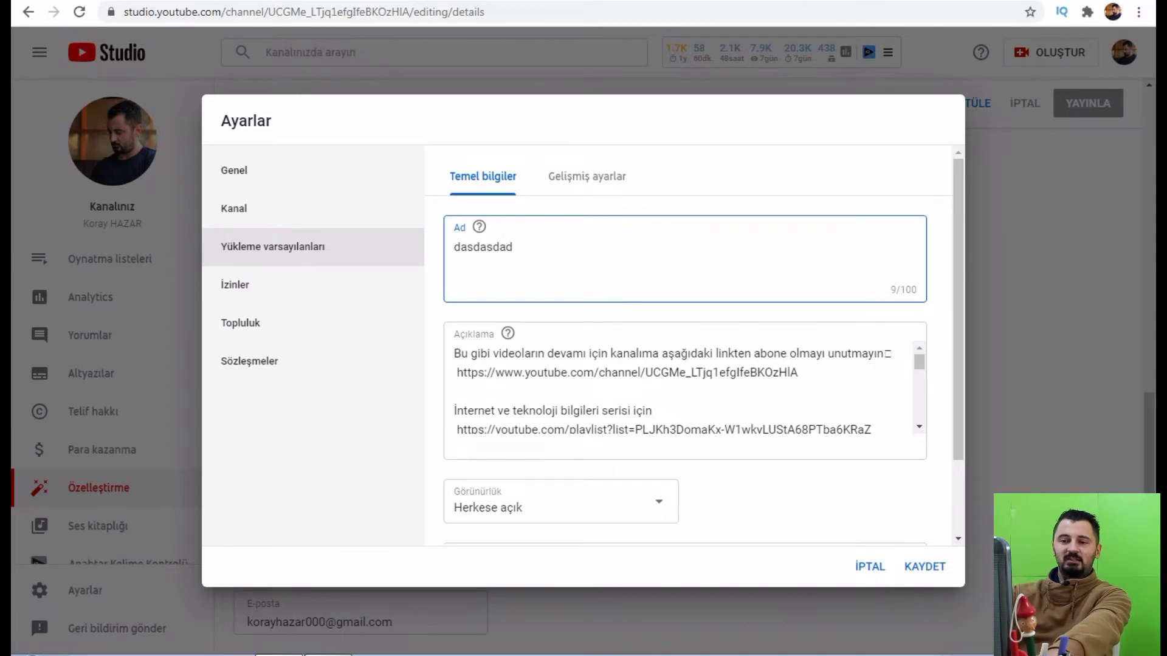
pyautogui.hotkey('ctrl', 'a')
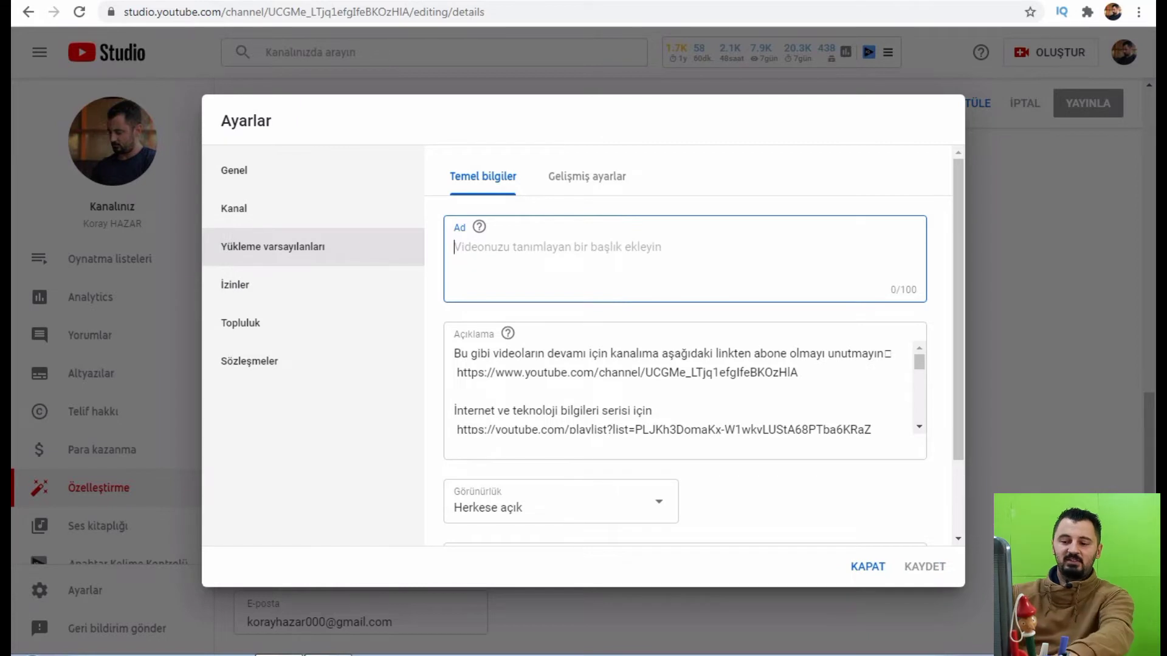
# Step: Try the channel owner's name followed by "- srdfeasf" as the default video title and clear the title again
pyautogui.write('koray hazar')
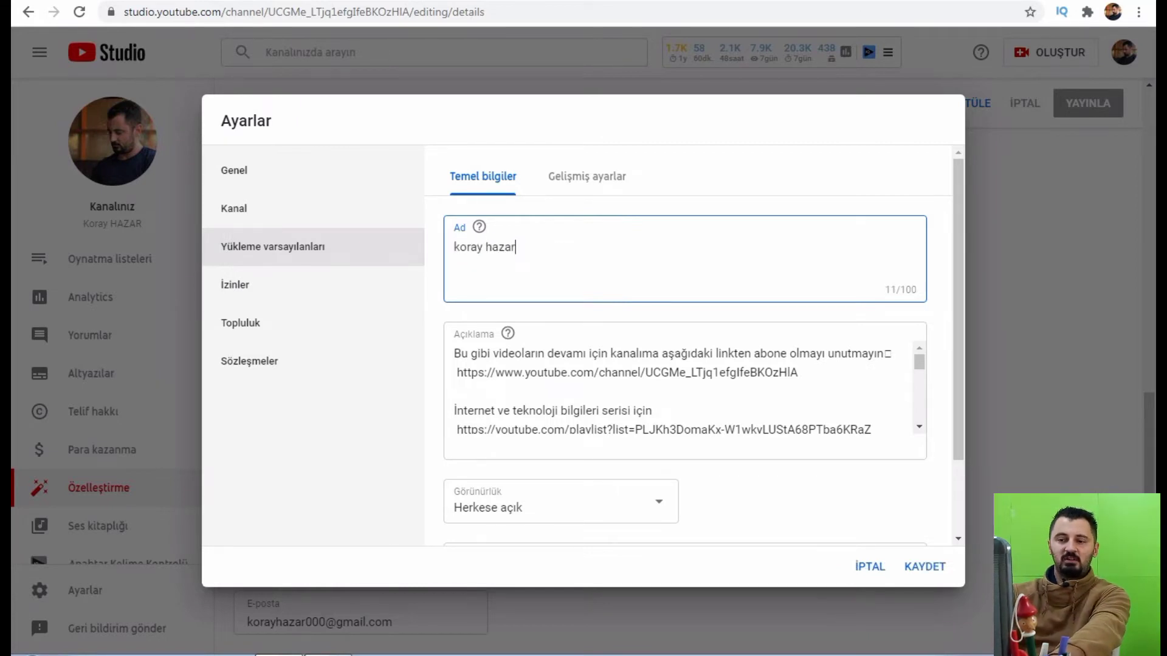
pyautogui.write(' -')
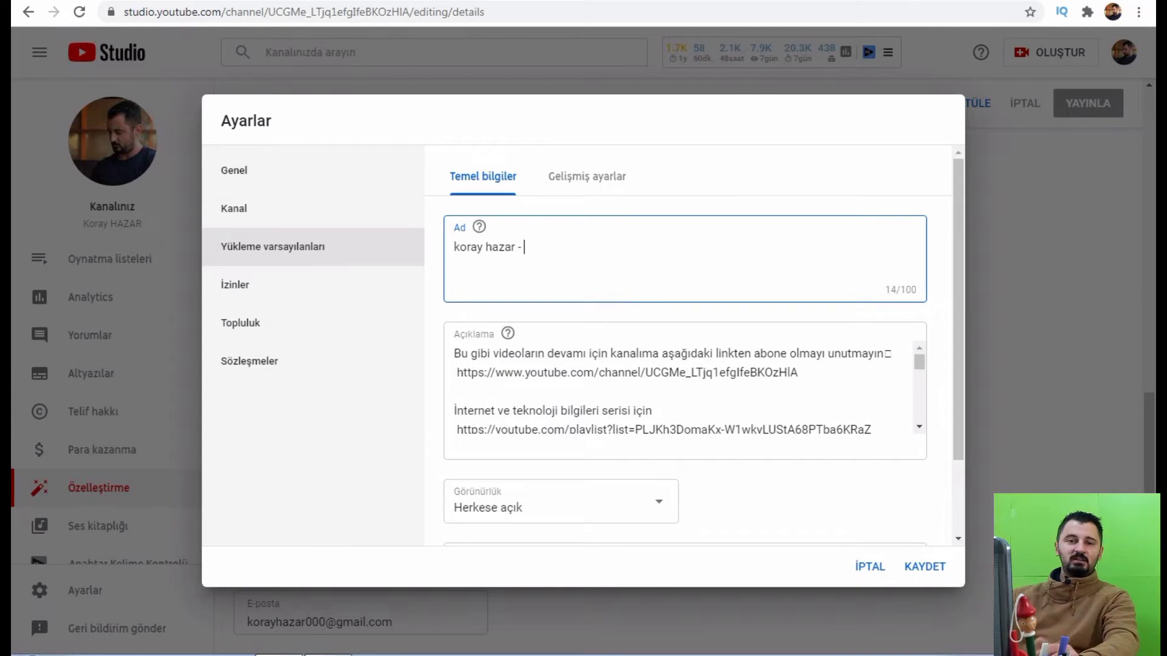
pyautogui.hotkey('ctrl', 'shift', 'Left')
pyautogui.hotkey('ctrl', 'shift', 'Left')
pyautogui.hotkey('ctrl', 'shift', 'Left')
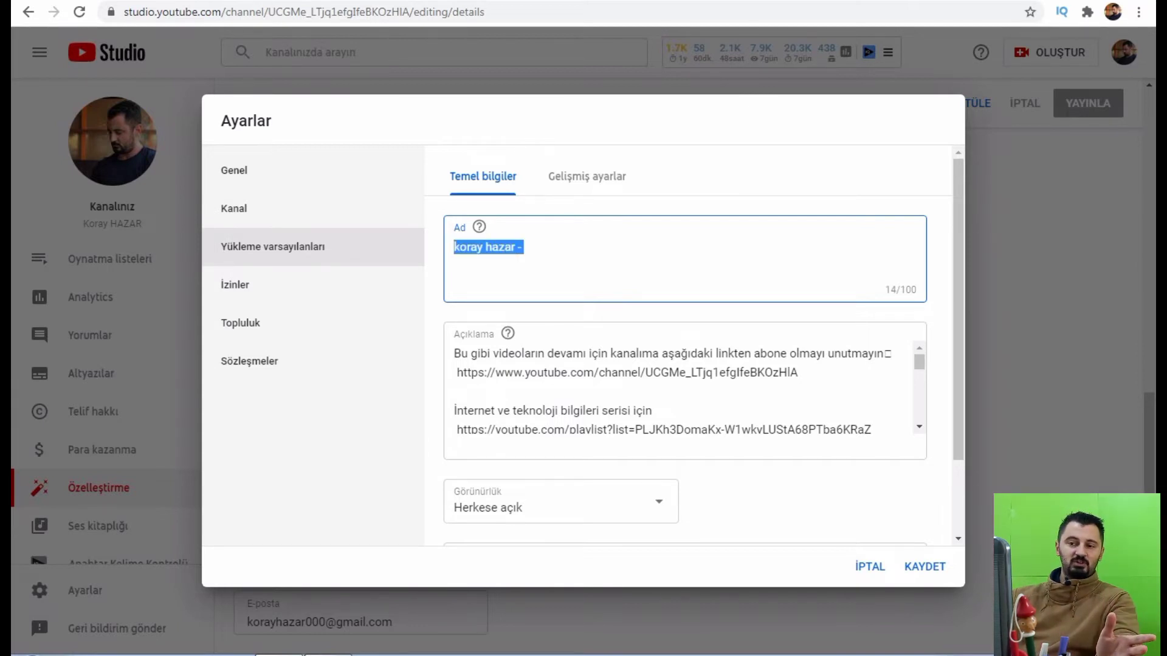
pyautogui.press('End')
pyautogui.write('srdfeasf')
pyautogui.hotkey('ctrl', 'a')
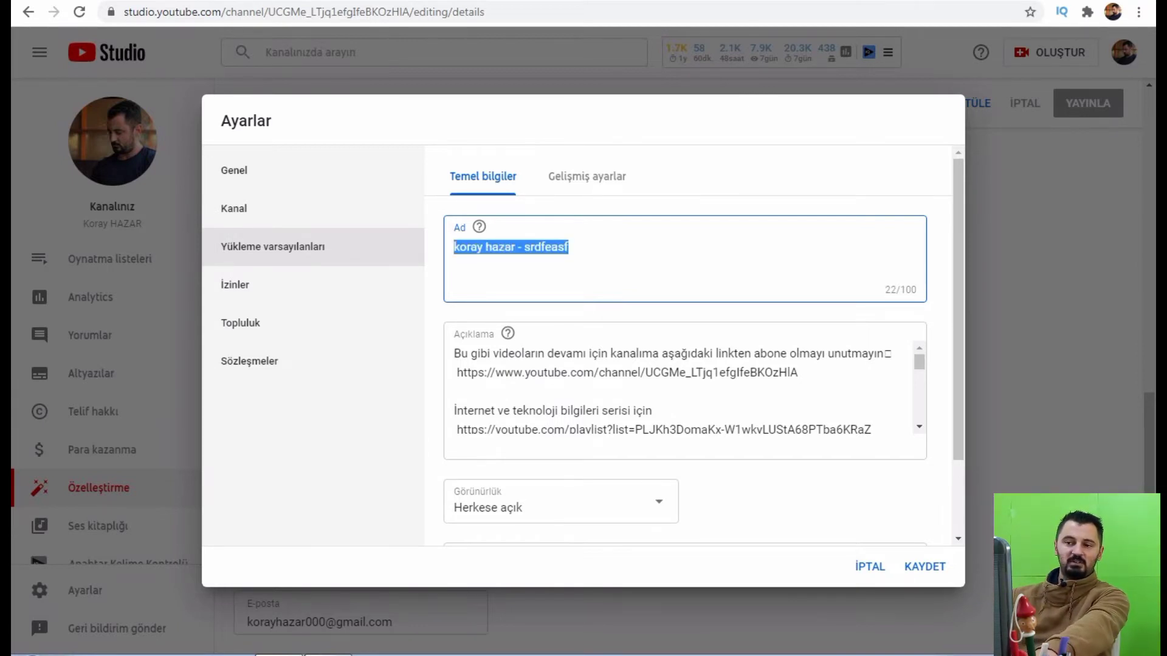
pyautogui.press('BackSpace')
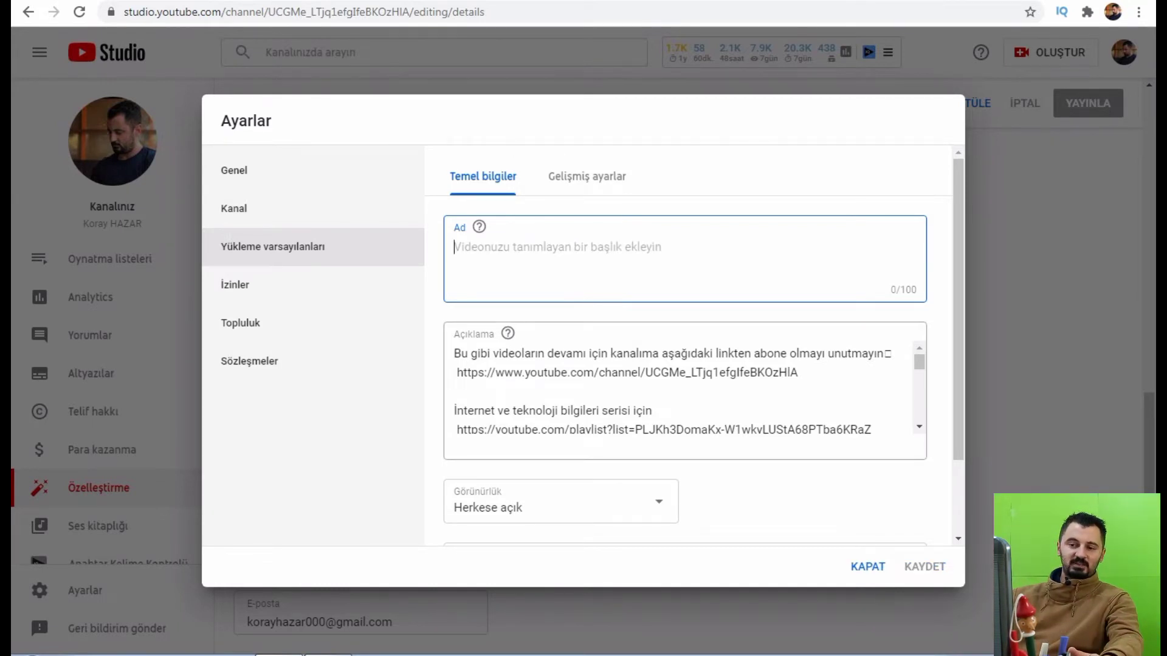
# Step: Try adding two blank lines above the default description text for video-specific content and remove them again
pyautogui.press('Tab')
pyautogui.hotkey('ctrl', 'a')
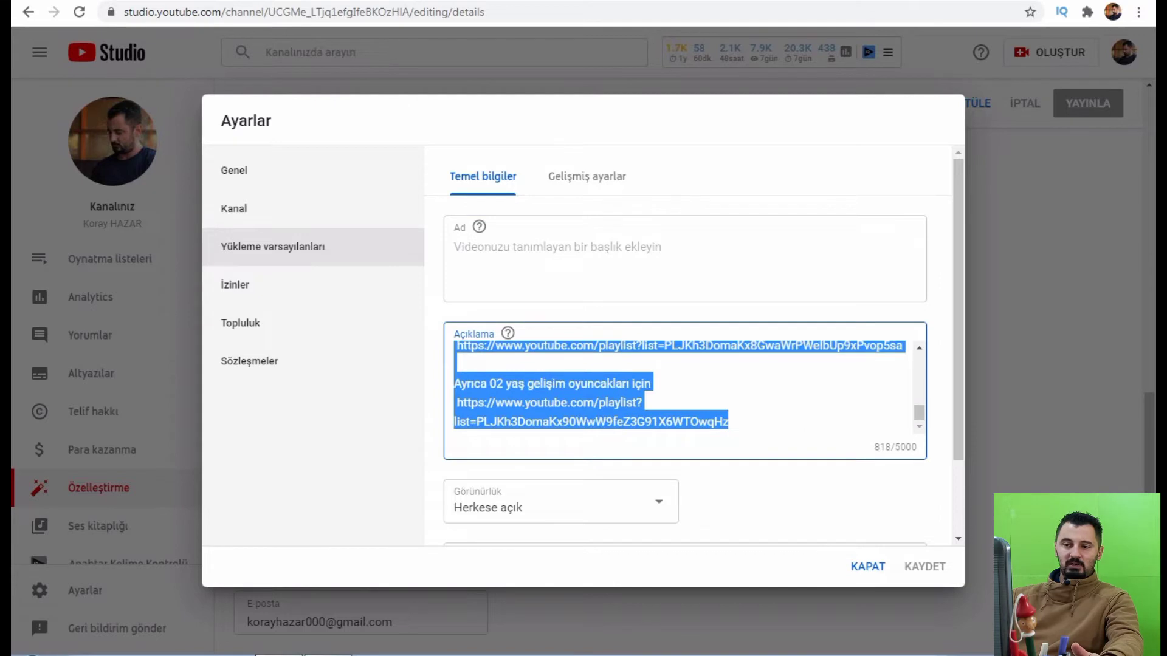
pyautogui.hotkey('ctrl', 'Home')
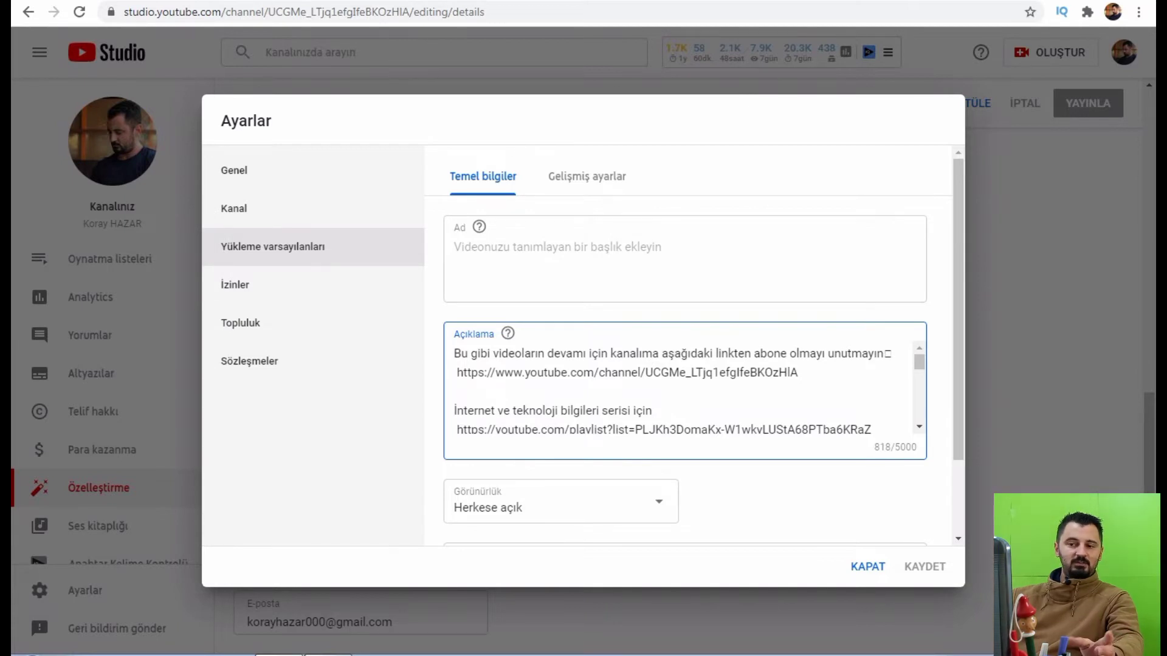
pyautogui.press('Return')
pyautogui.press('Return')
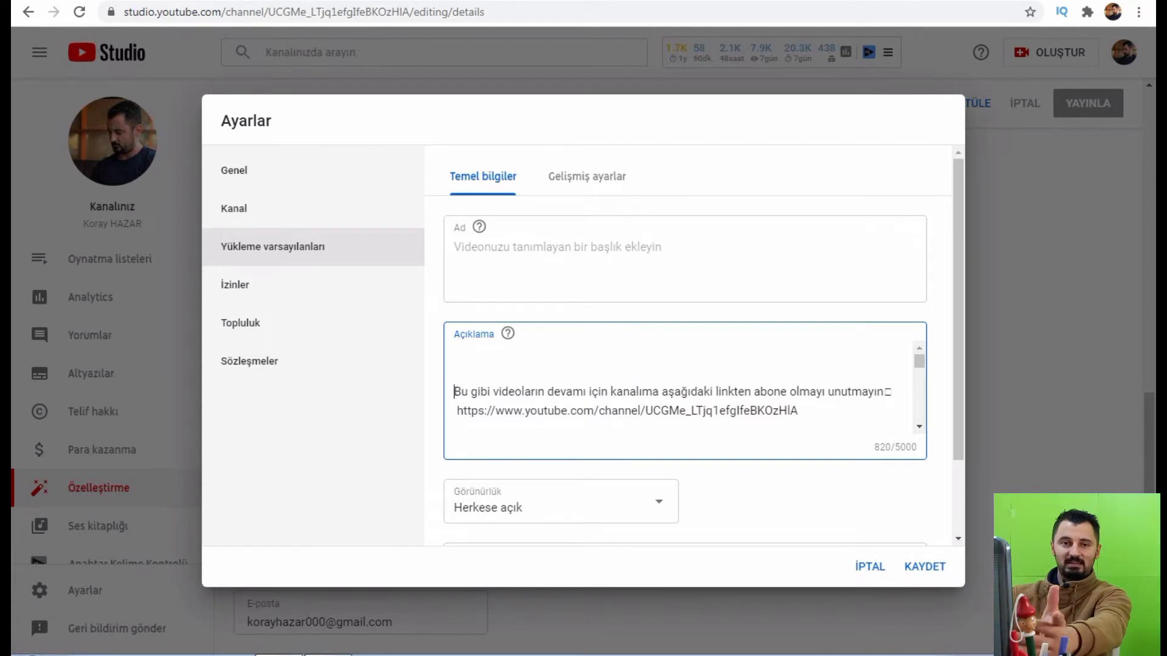
pyautogui.click(454, 354)
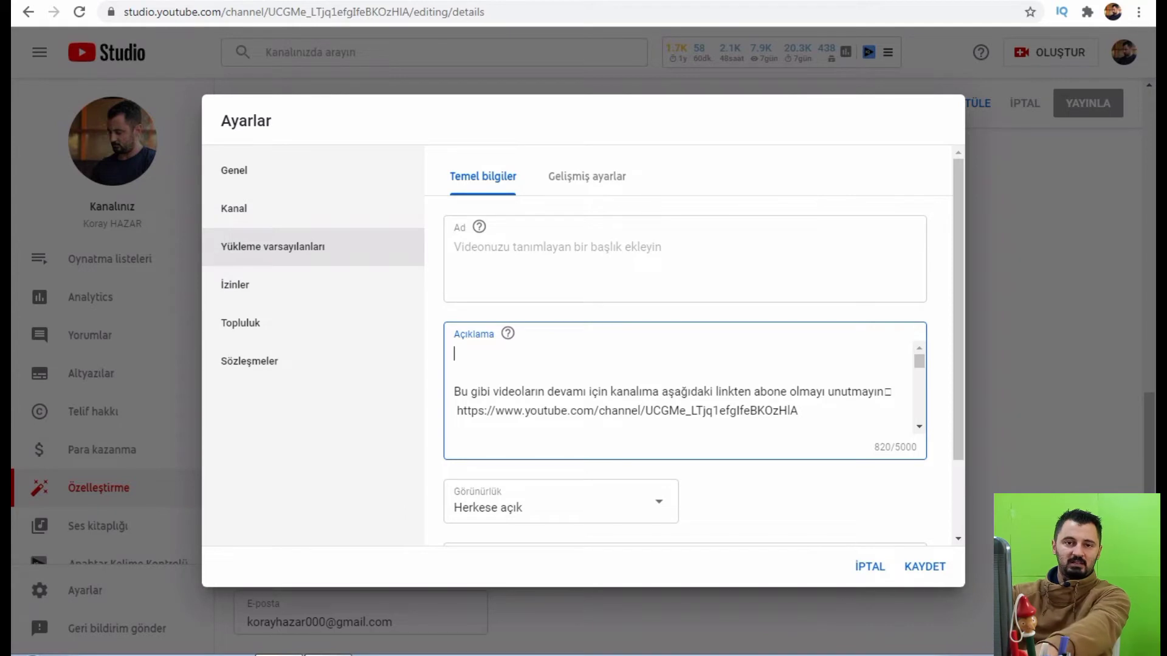
pyautogui.scroll(-2, 687, 377)
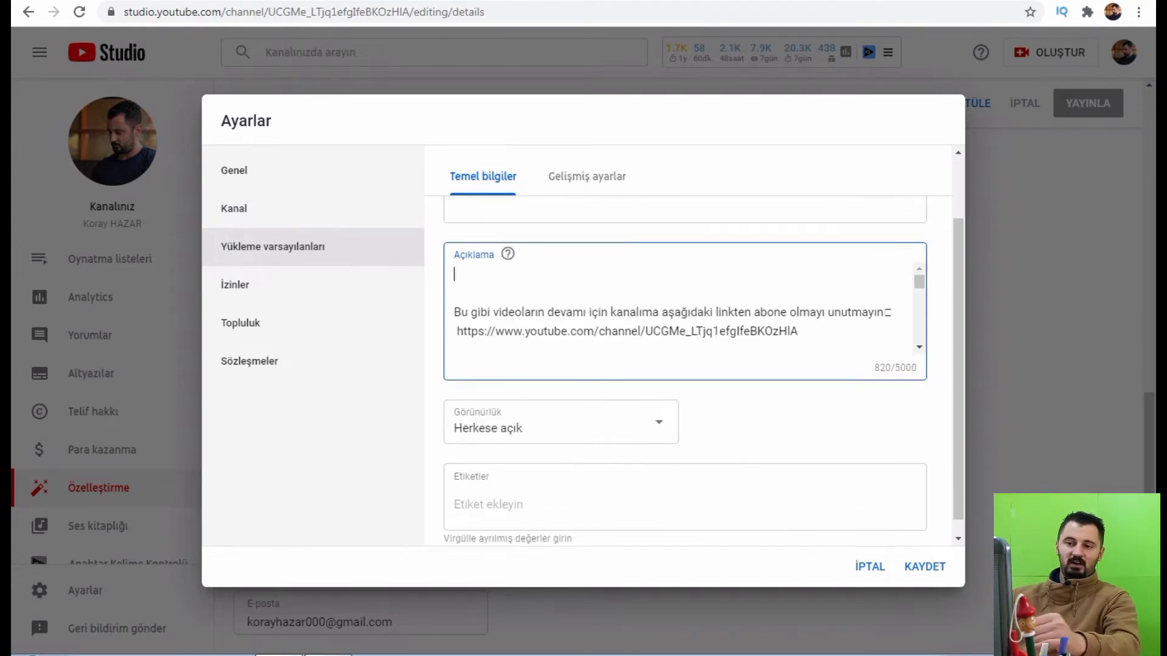
pyautogui.moveTo(454, 274); pyautogui.dragTo(729, 342)
pyautogui.scroll(5, 687, 340)
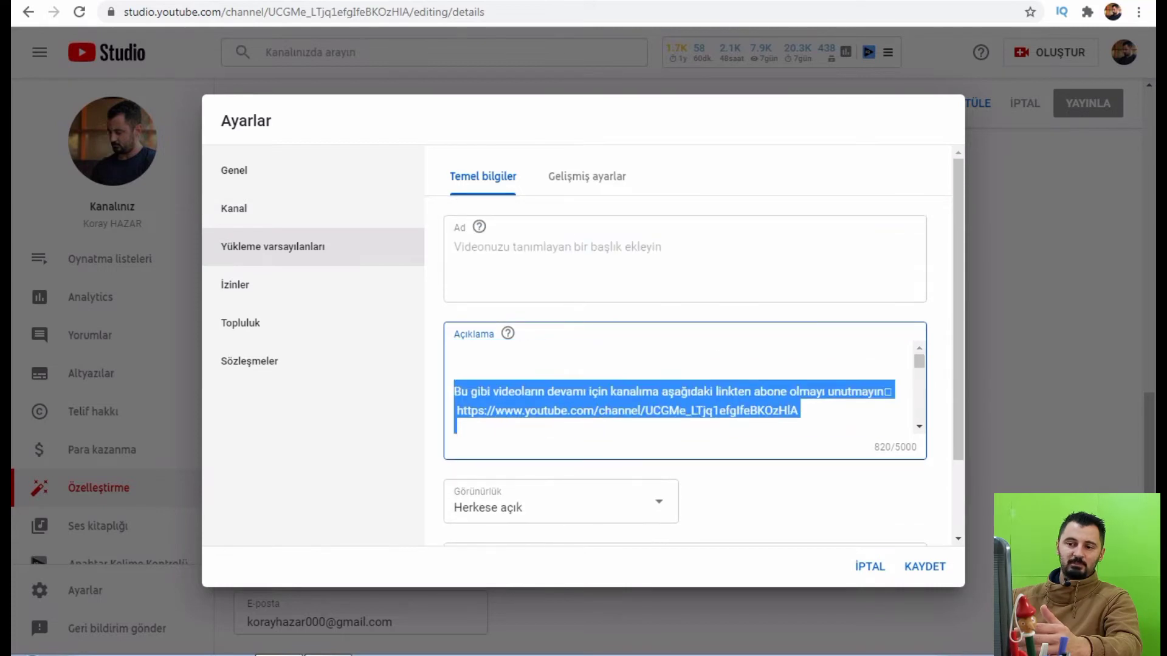
pyautogui.click(455, 391)
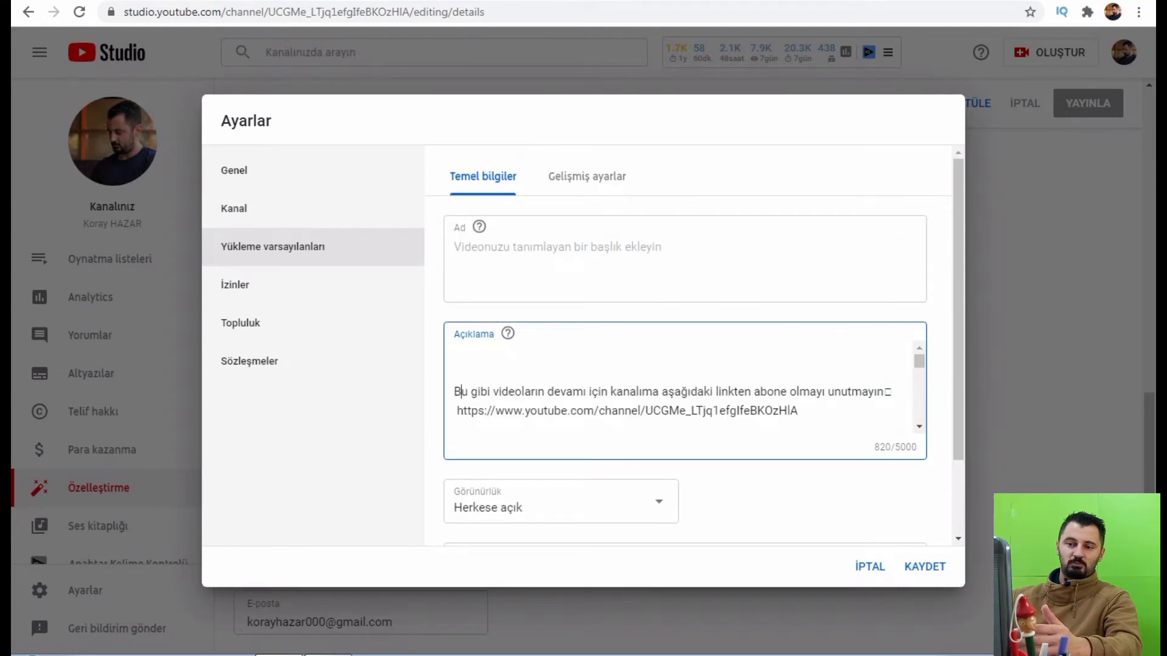
pyautogui.press('BackSpace')
pyautogui.press('BackSpace')
# Step: Review the default tags and the advanced upload defaults, checking the licence options and keeping Standart YouTube Lisansı
pyautogui.scroll(-2, 687, 365)
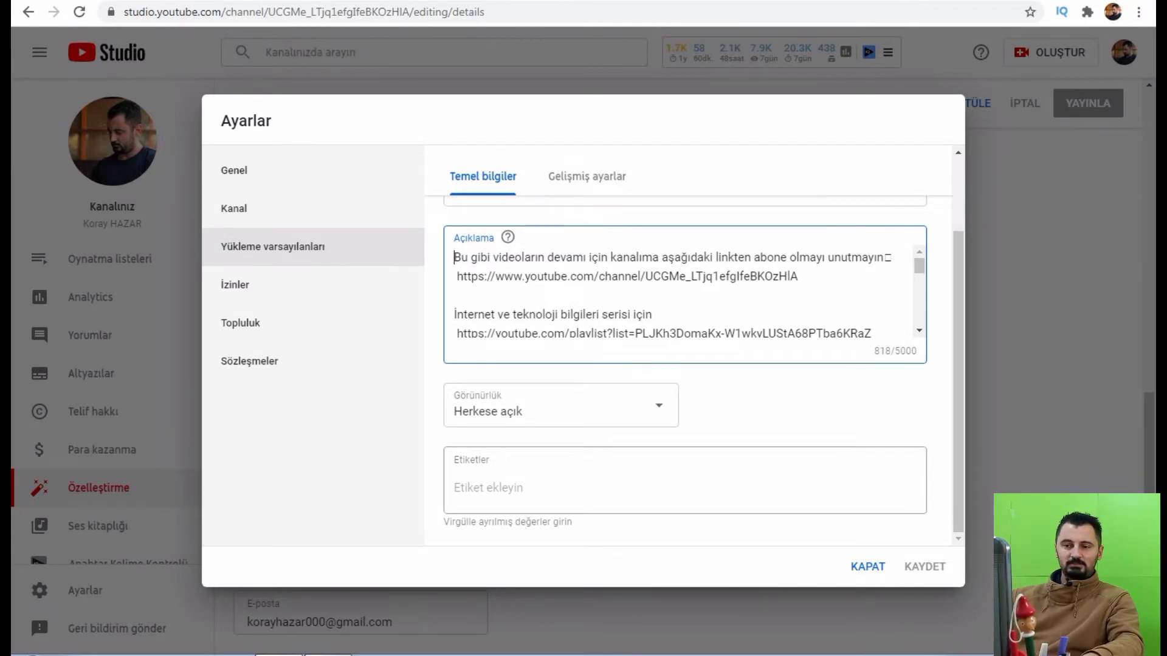
pyautogui.click(487, 487)
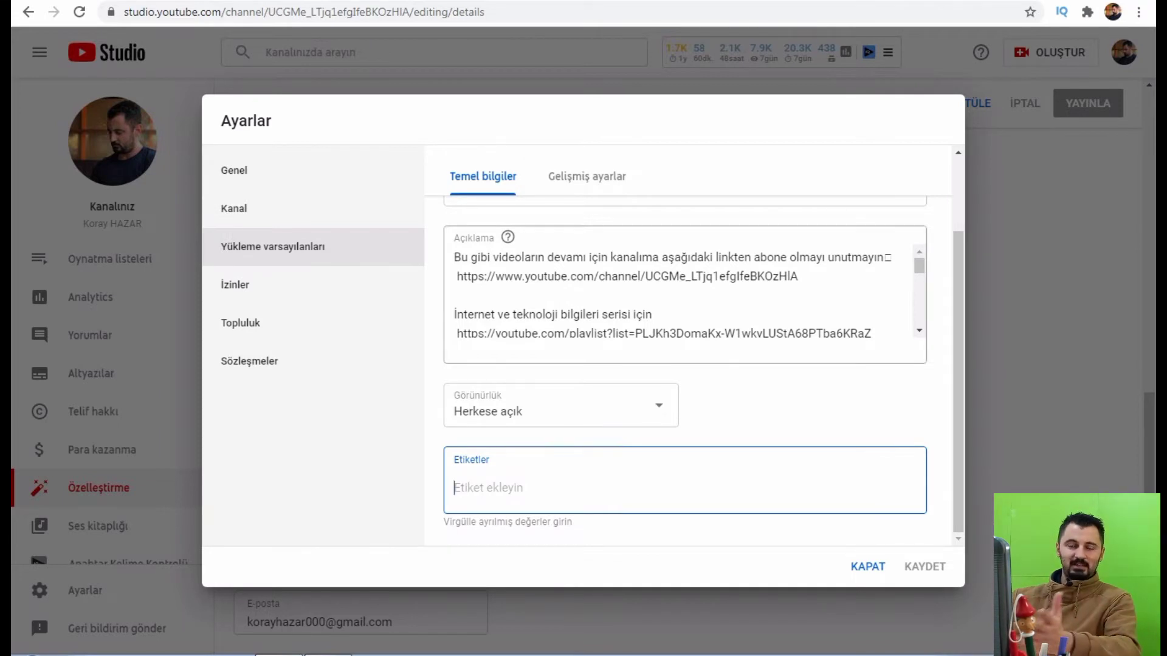
pyautogui.click(586, 176)
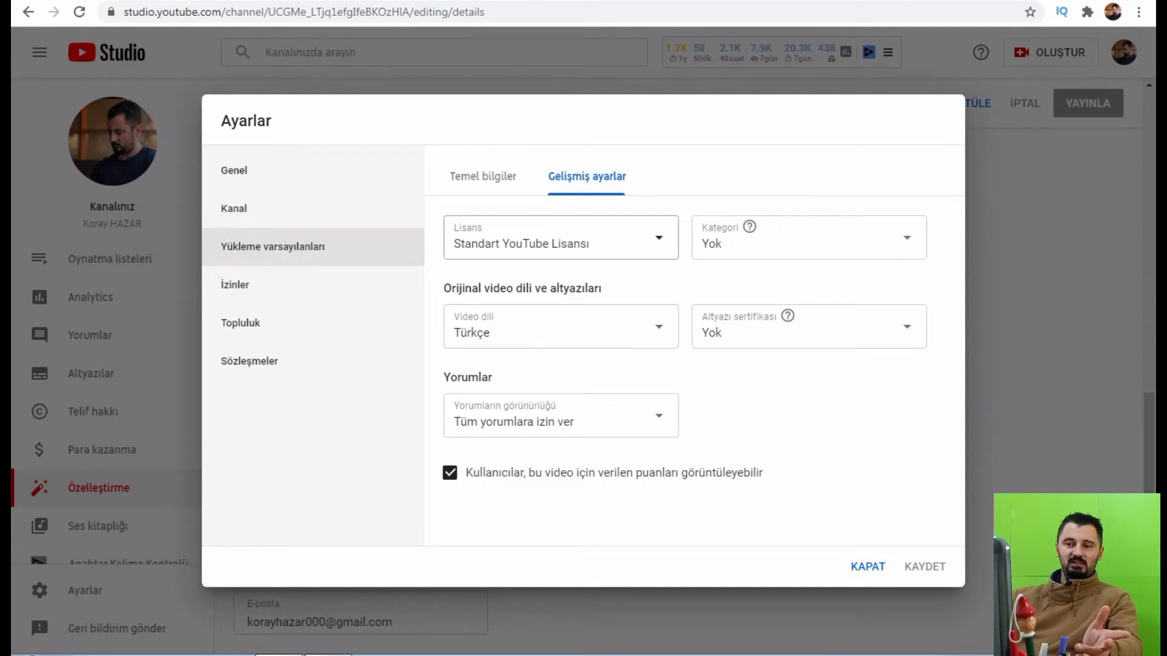
pyautogui.click(555, 244)
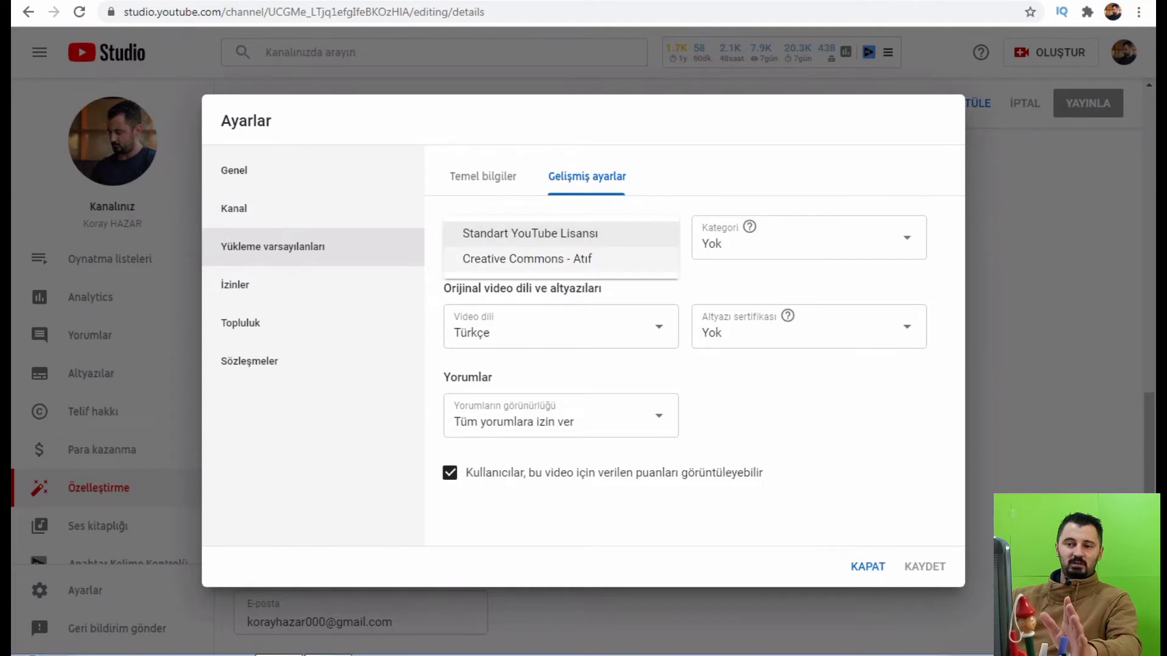
pyautogui.click(530, 233)
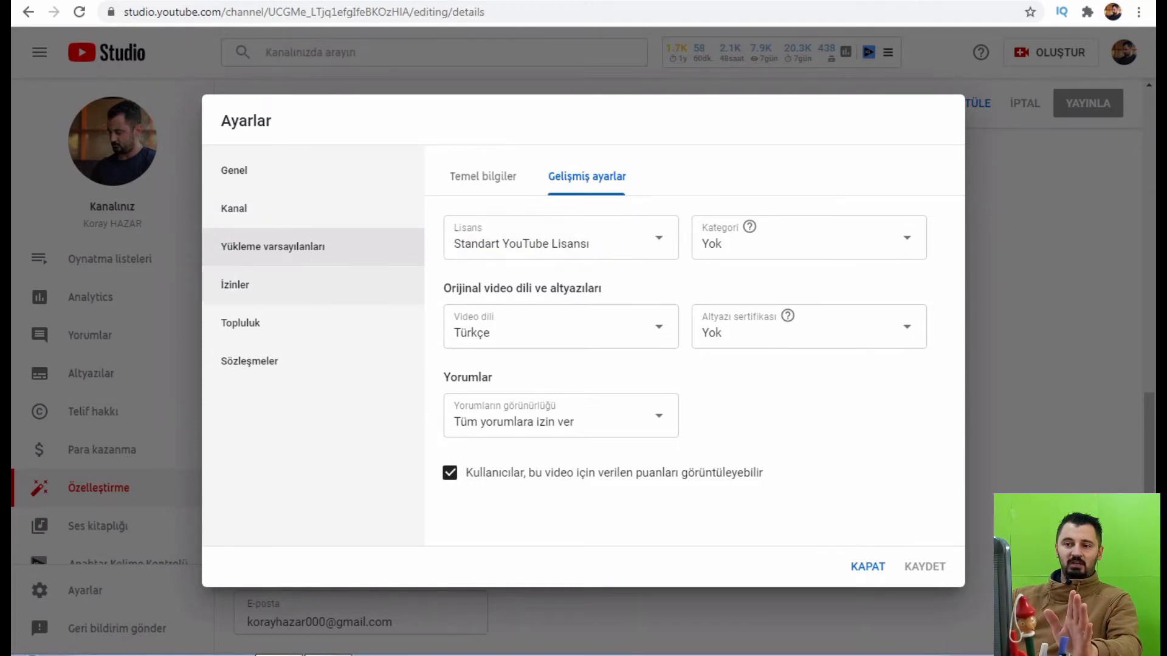
# Step: Review the channel permissions and the access roles offered when inviting a user, and dismiss the invitation form
pyautogui.click(255, 284)
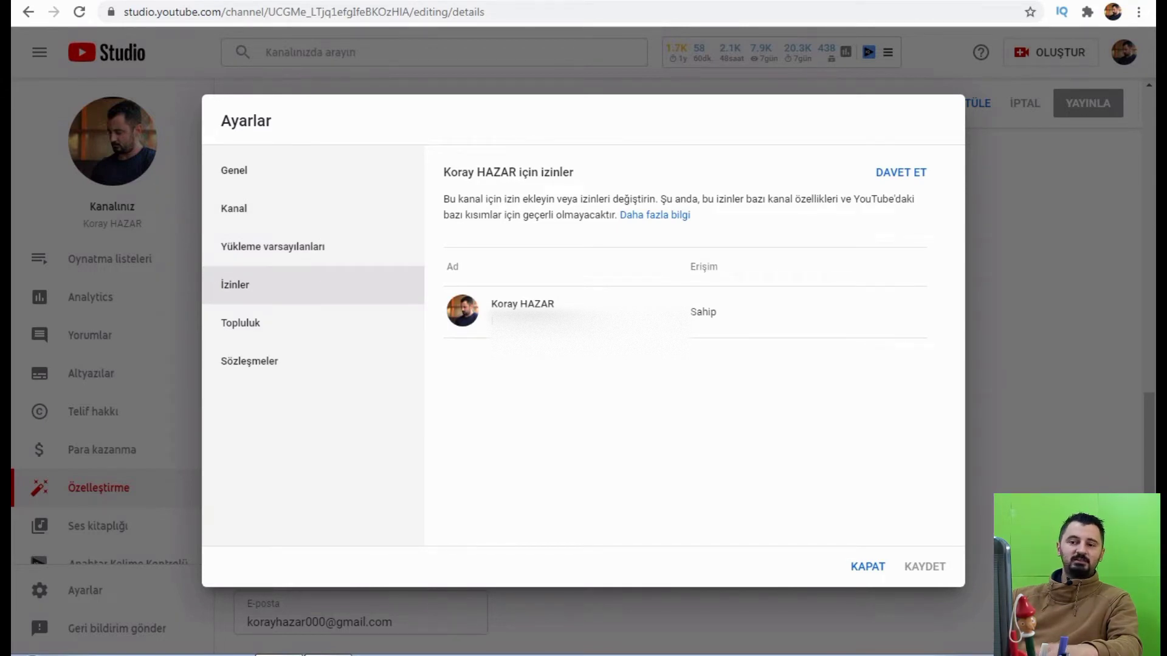
pyautogui.click(901, 172)
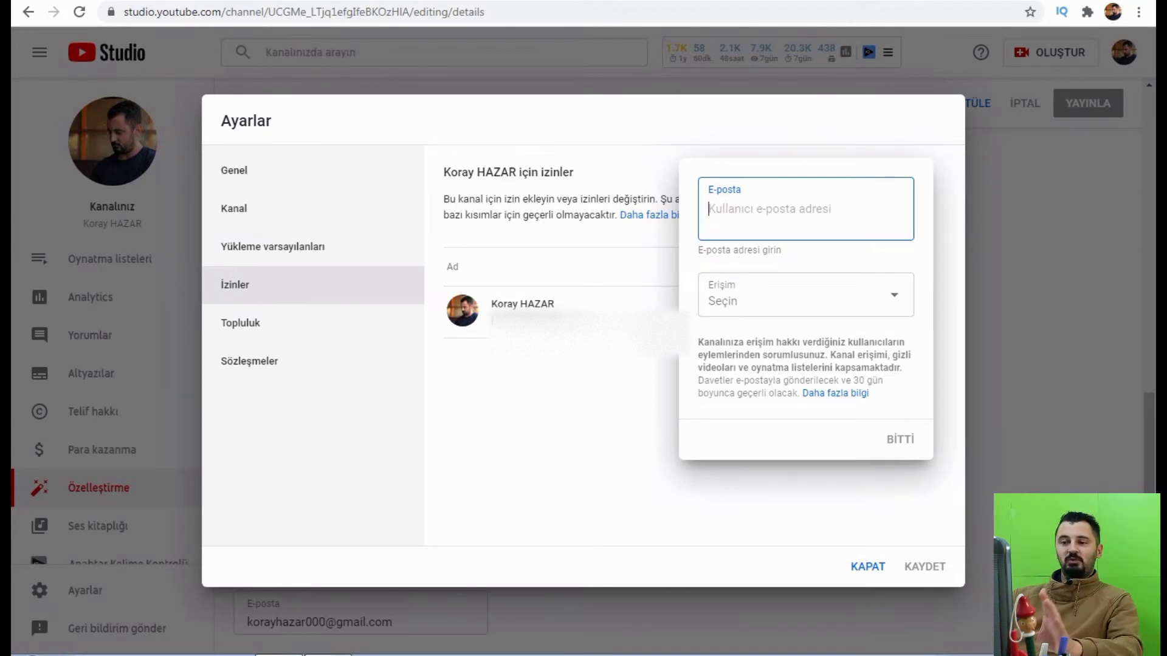
pyautogui.press('Tab')
pyautogui.press('space')
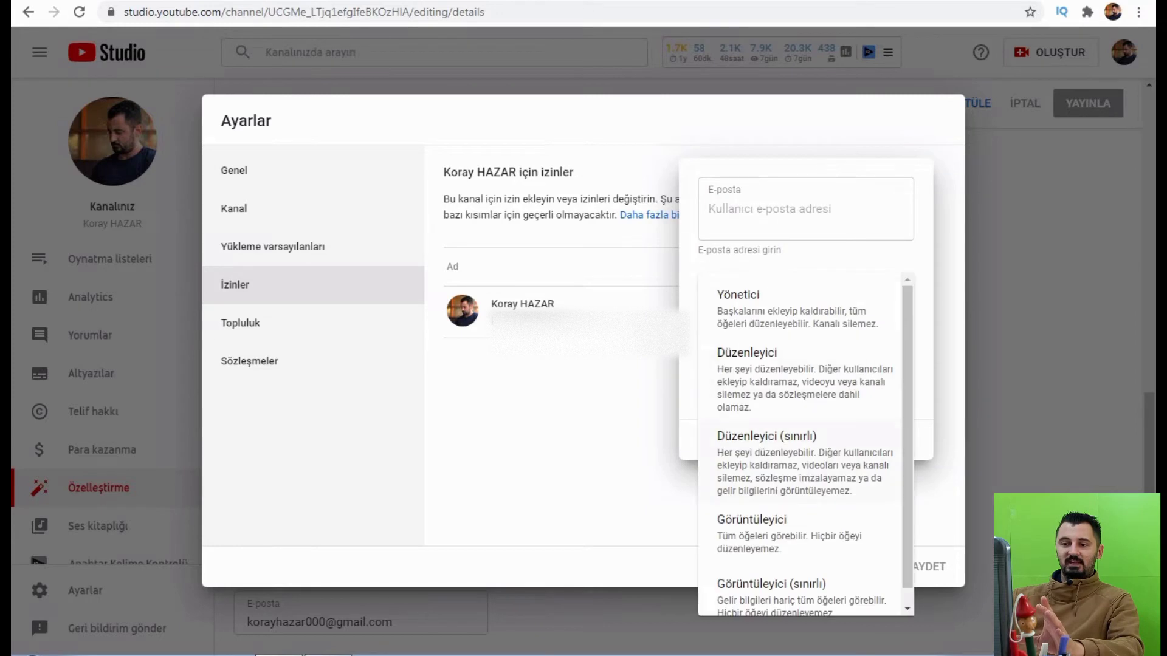
pyautogui.press('Up')
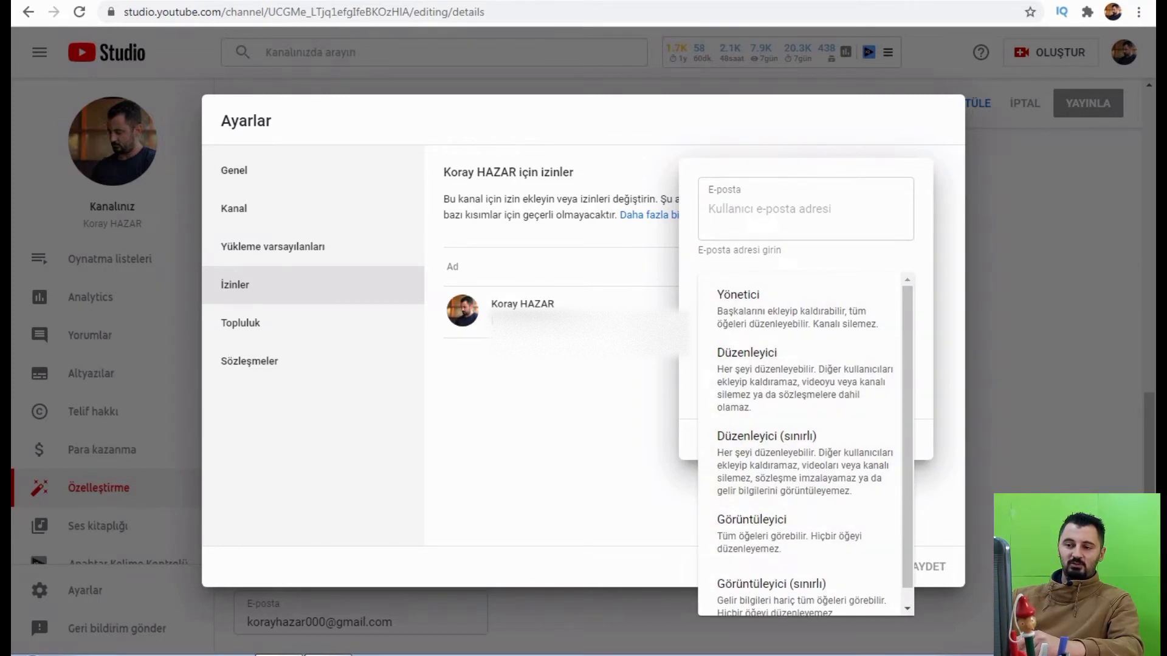
pyautogui.press('Escape')
pyautogui.press('Escape')
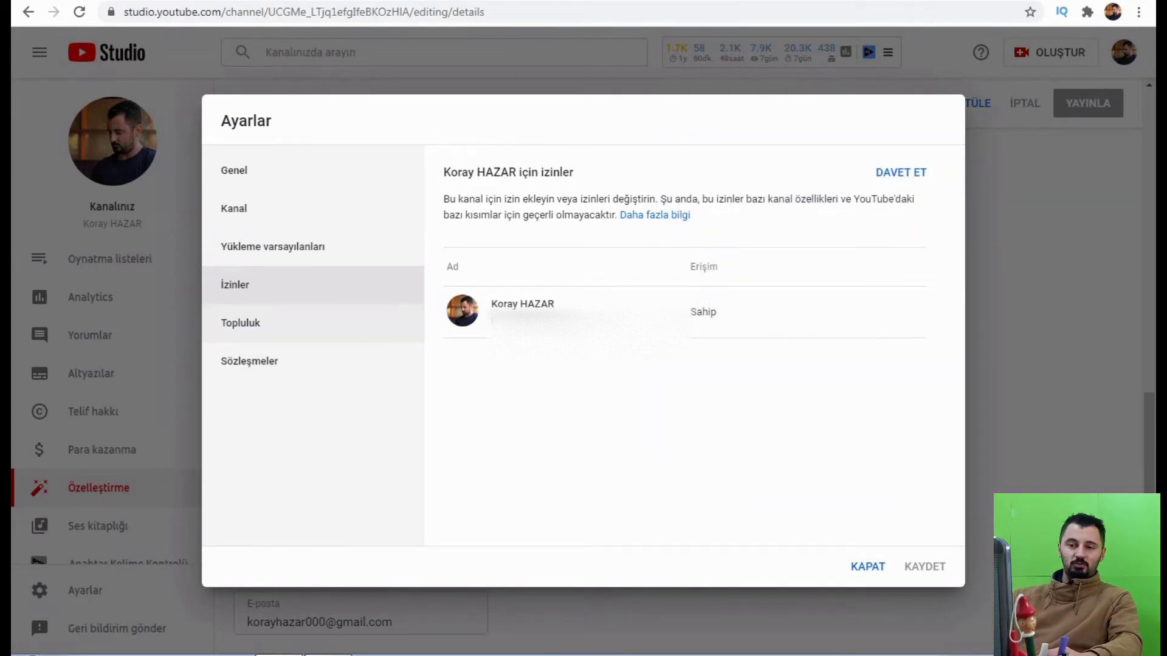
# Step: Review the community automatic filters for moderators, approved users and hidden users
pyautogui.click(240, 323)
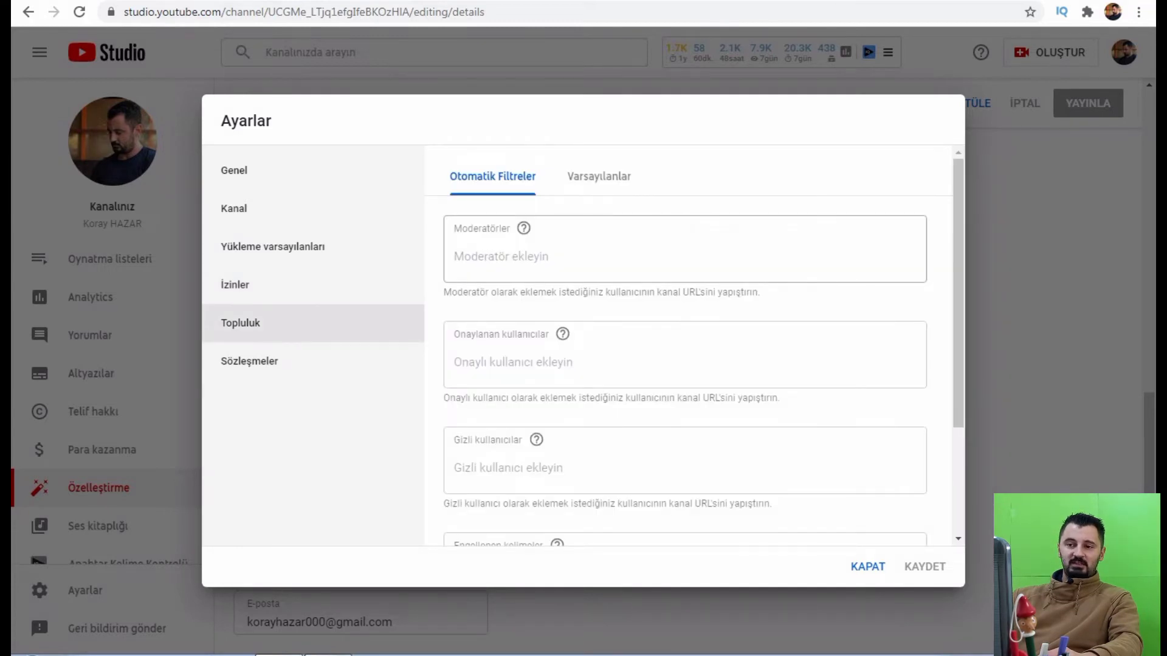
pyautogui.click(511, 362)
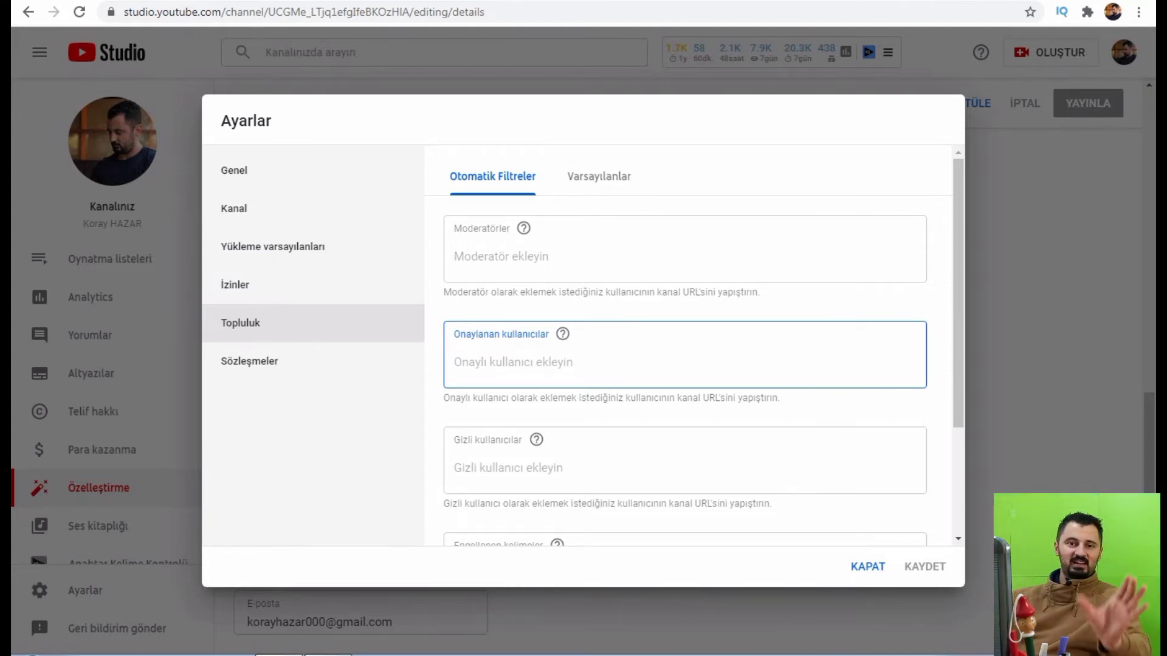
pyautogui.scroll(-1, 685, 374)
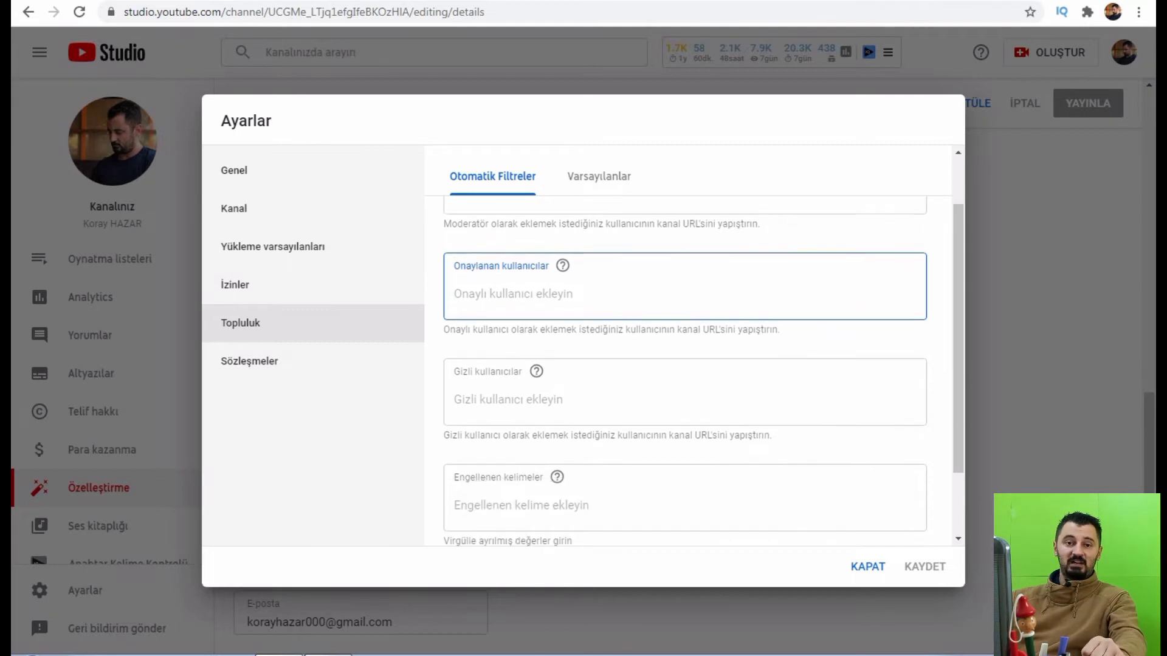
pyautogui.click(462, 389)
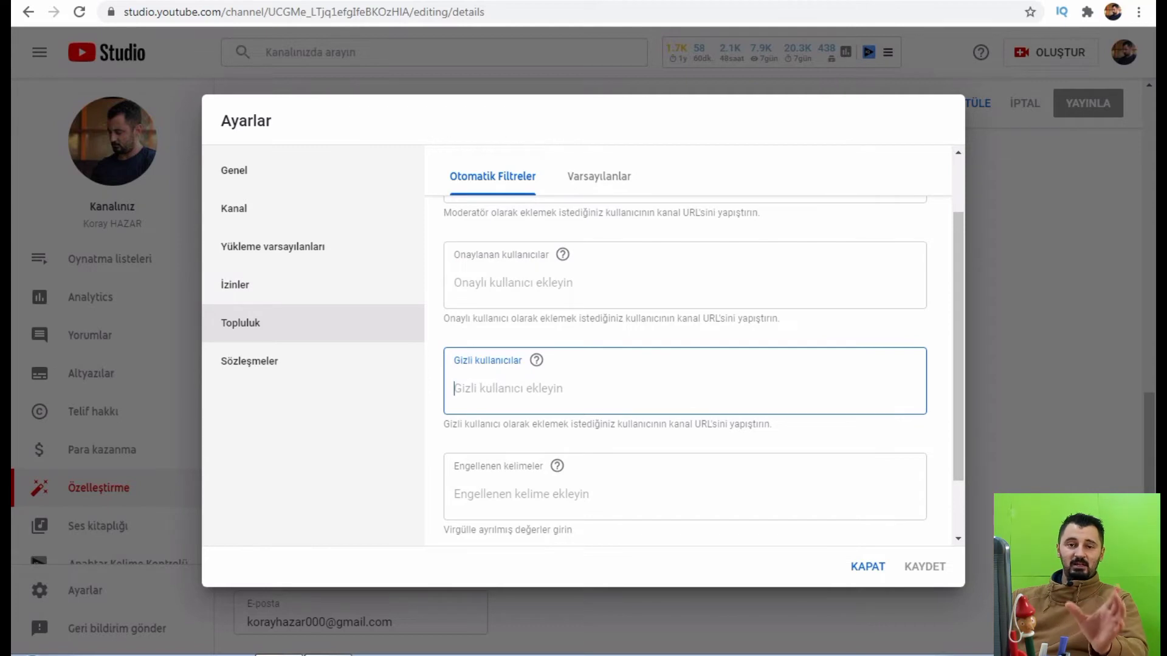
pyautogui.scroll(-1, 685, 371)
# Step: Try adding "sdfsf" to the blocked words of the community filters and remove it again
pyautogui.click(517, 418)
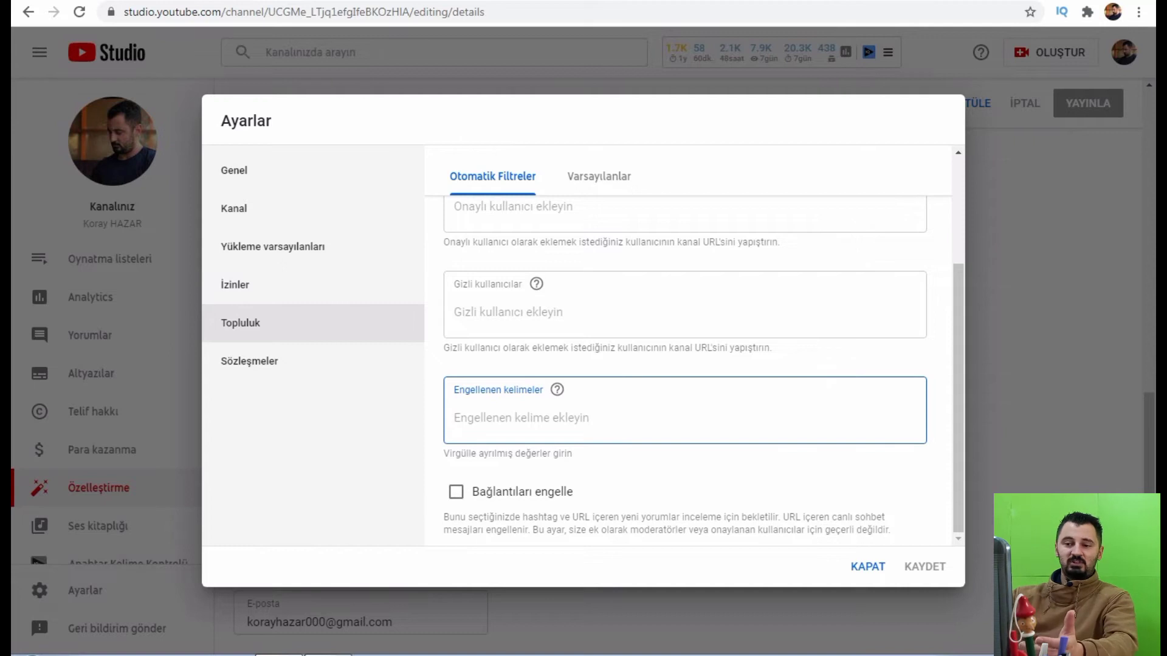
pyautogui.write('sdfsf')
pyautogui.press('Return')
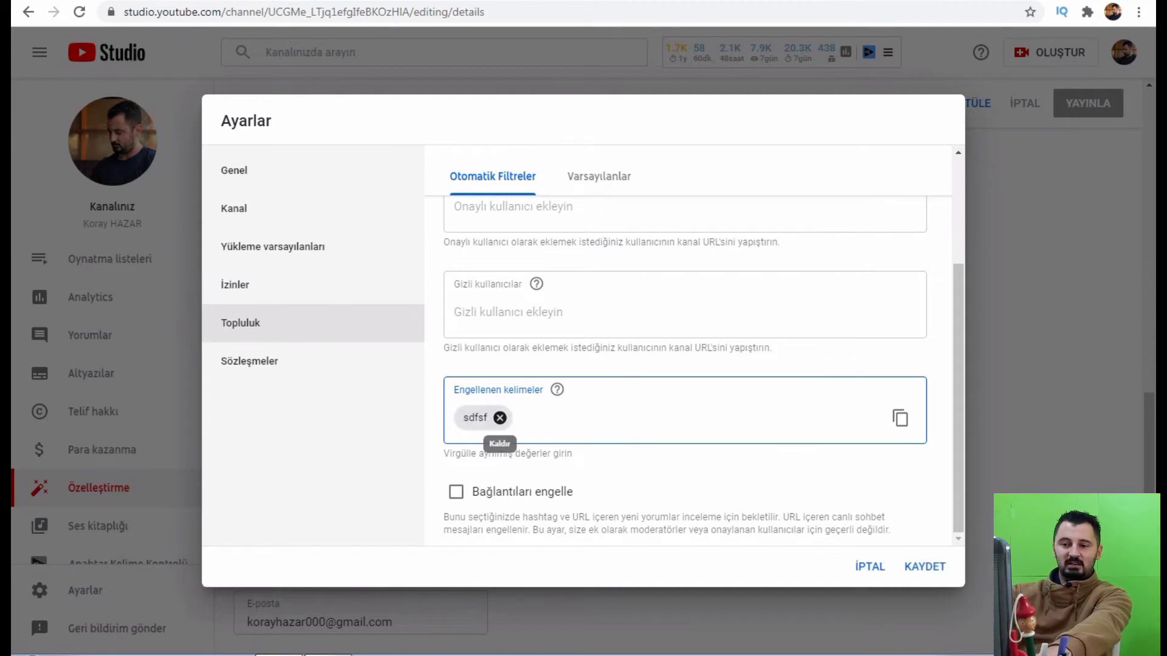
pyautogui.click(499, 418)
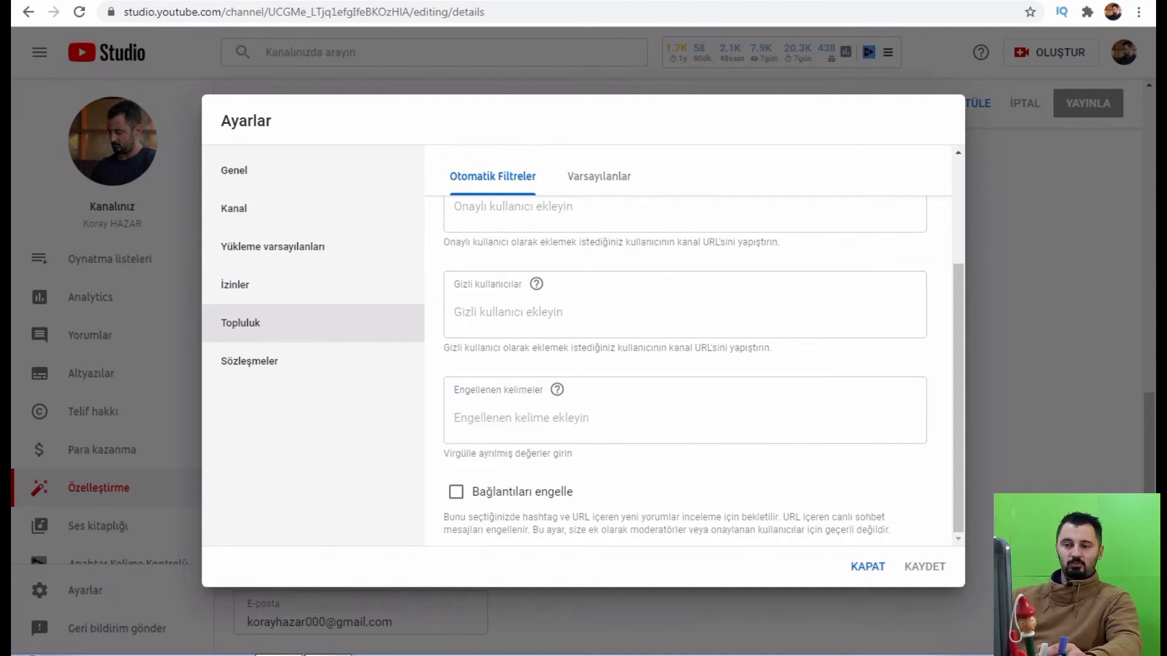
# Step: Review the community comment defaults and the agreements section, and close the settings without saving
pyautogui.click(589, 175)
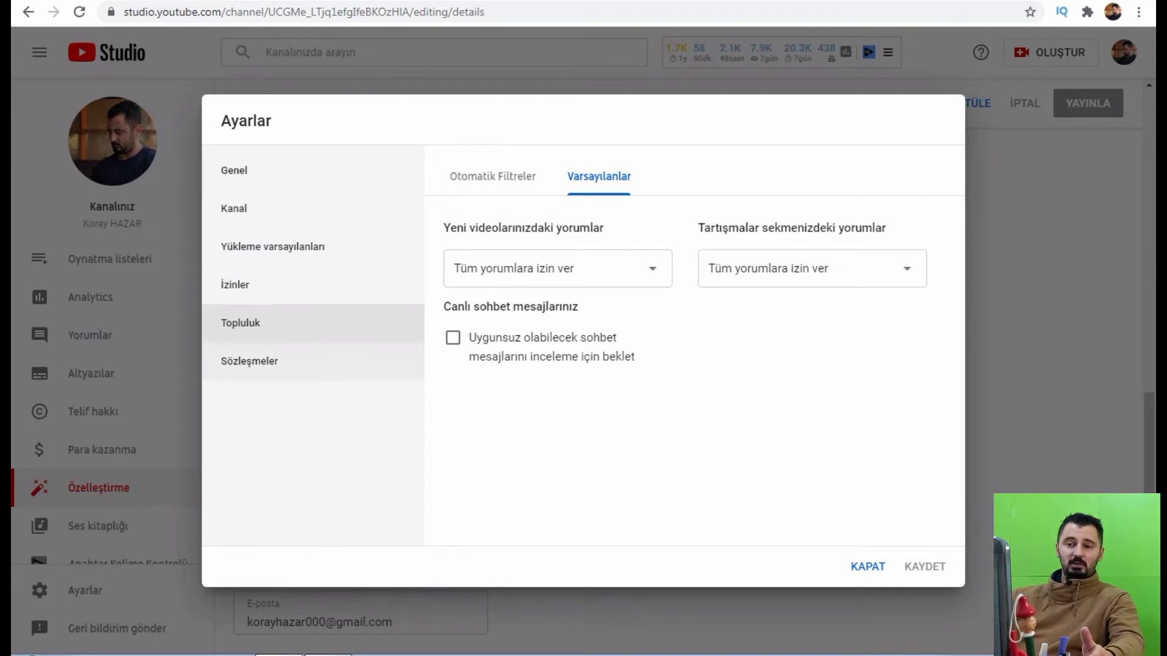
pyautogui.click(250, 361)
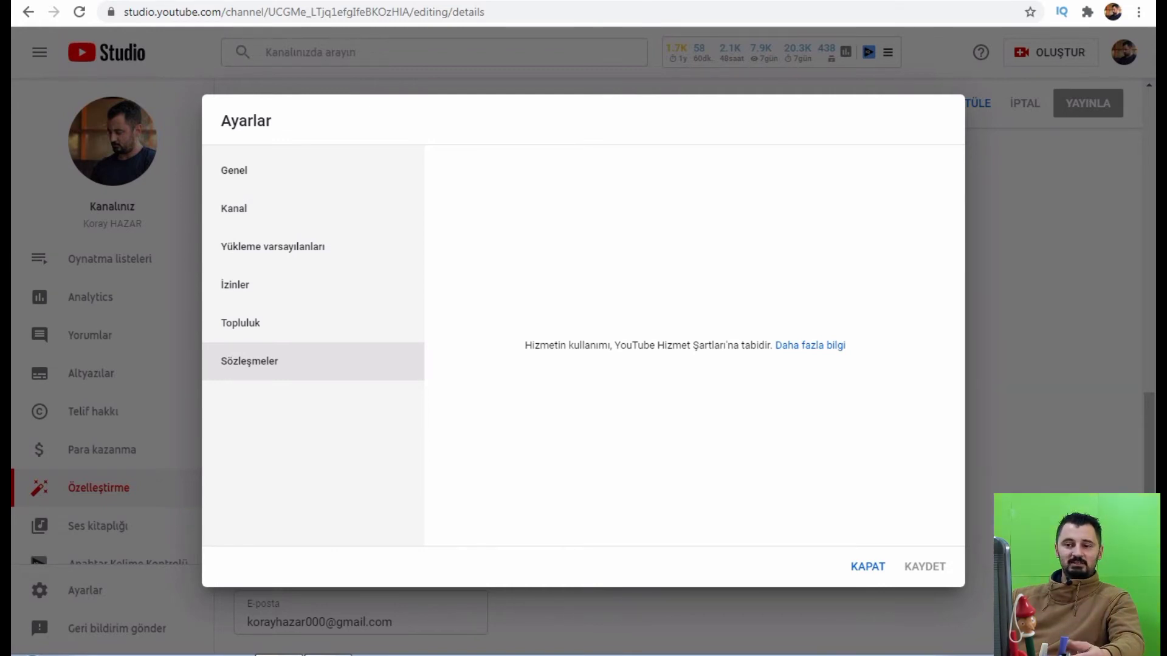
pyautogui.click(863, 567)
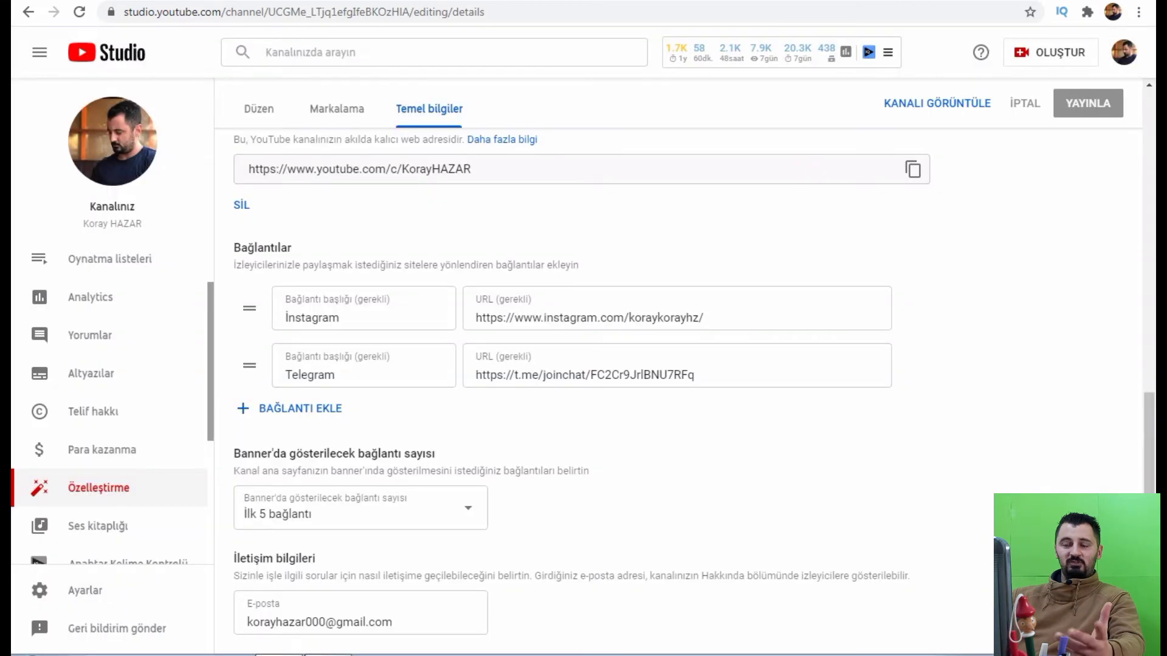
# Step: View the channel dashboard and open the channel's content list
pyautogui.scroll(2, 109, 298)
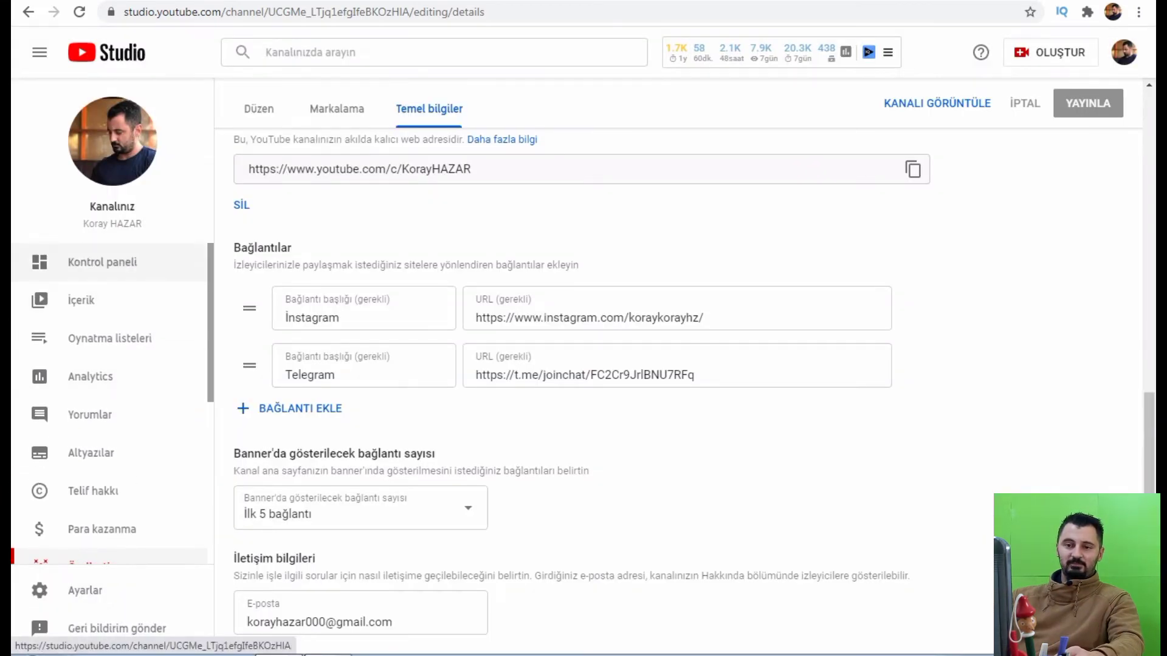
pyautogui.click(102, 262)
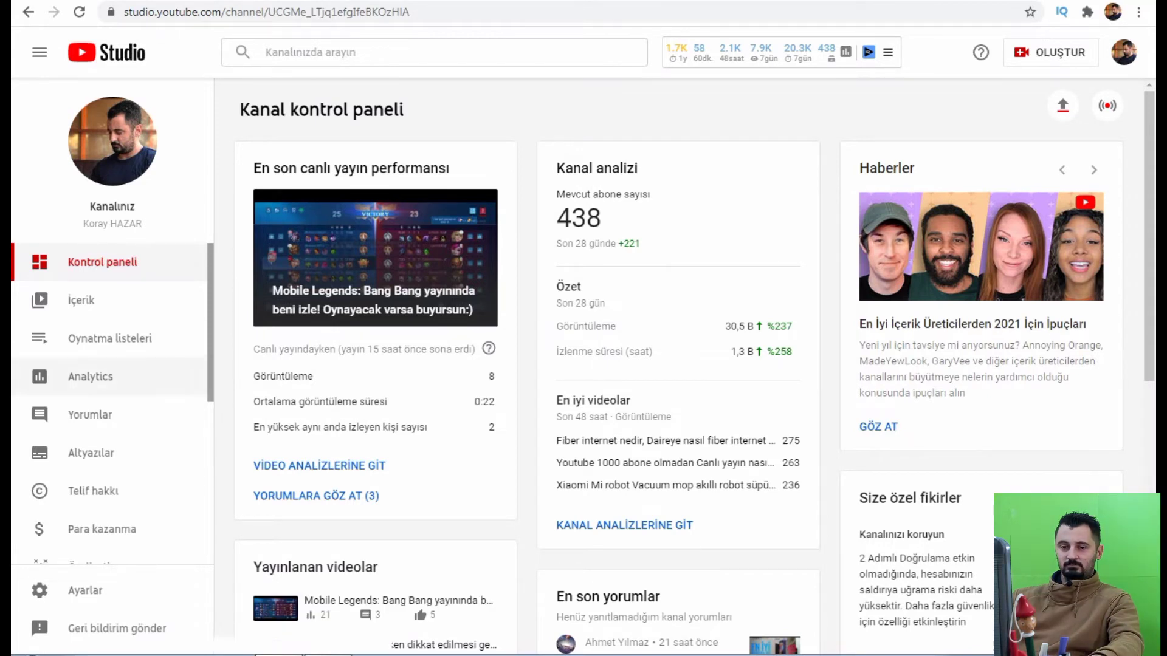
pyautogui.click(81, 300)
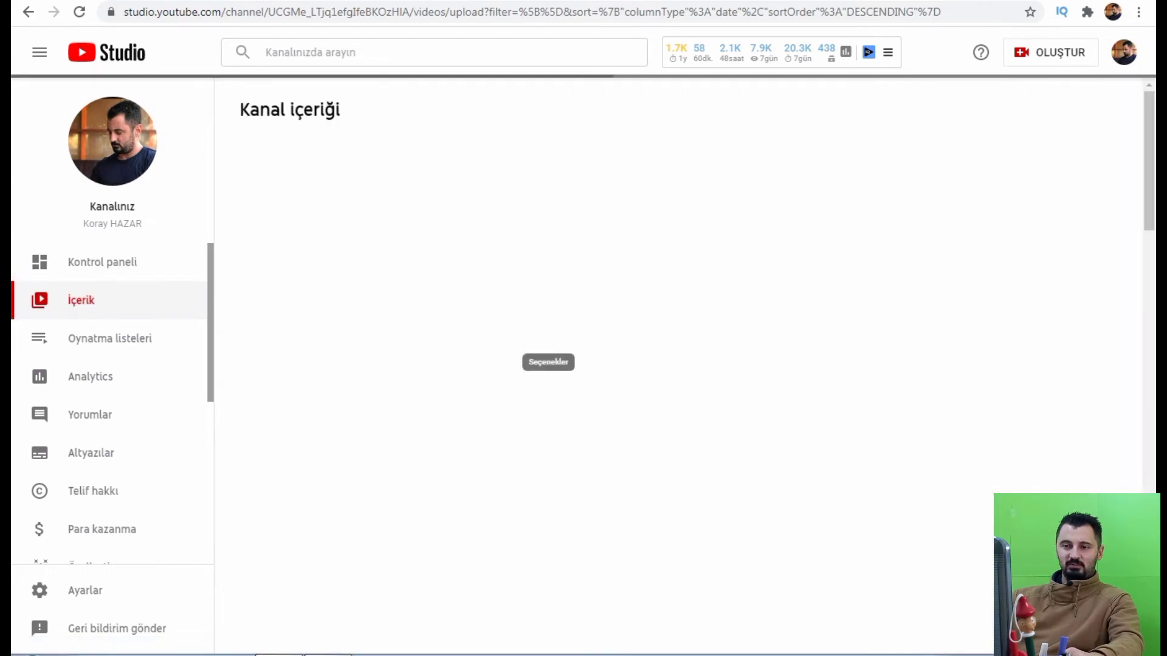
# Step: Browse the channel's uploads back to November 2020 and open the details of the 9:54 Yui Smart Band 4 video
pyautogui.scroll(-8, 547, 352)
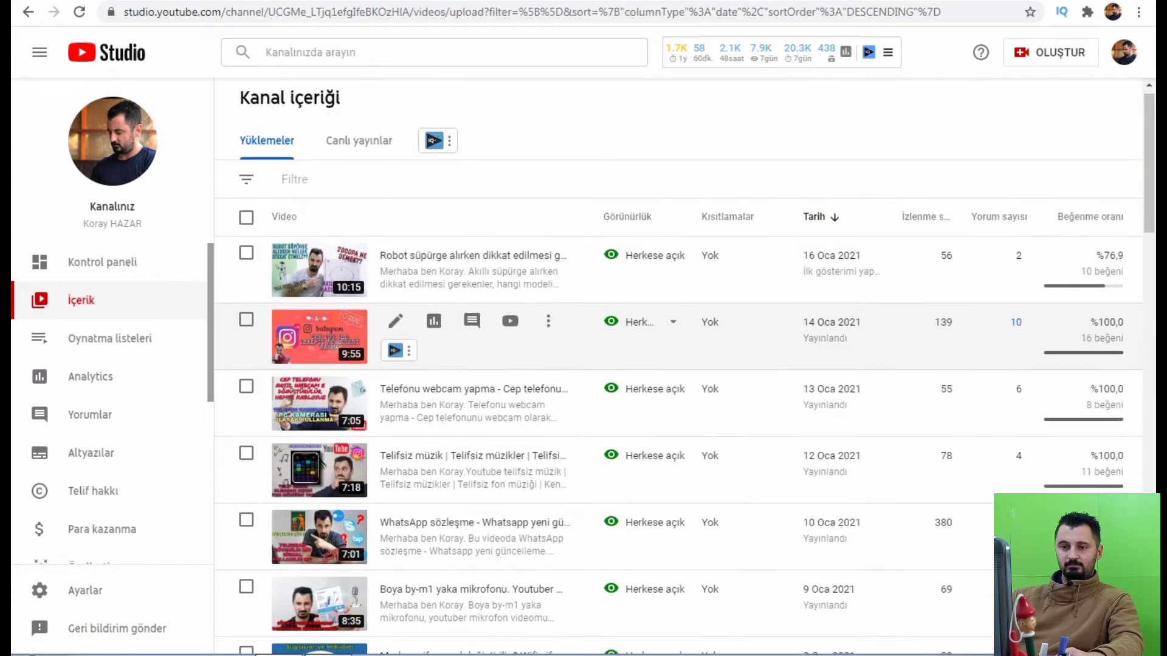
pyautogui.scroll(-10, 1026, 243)
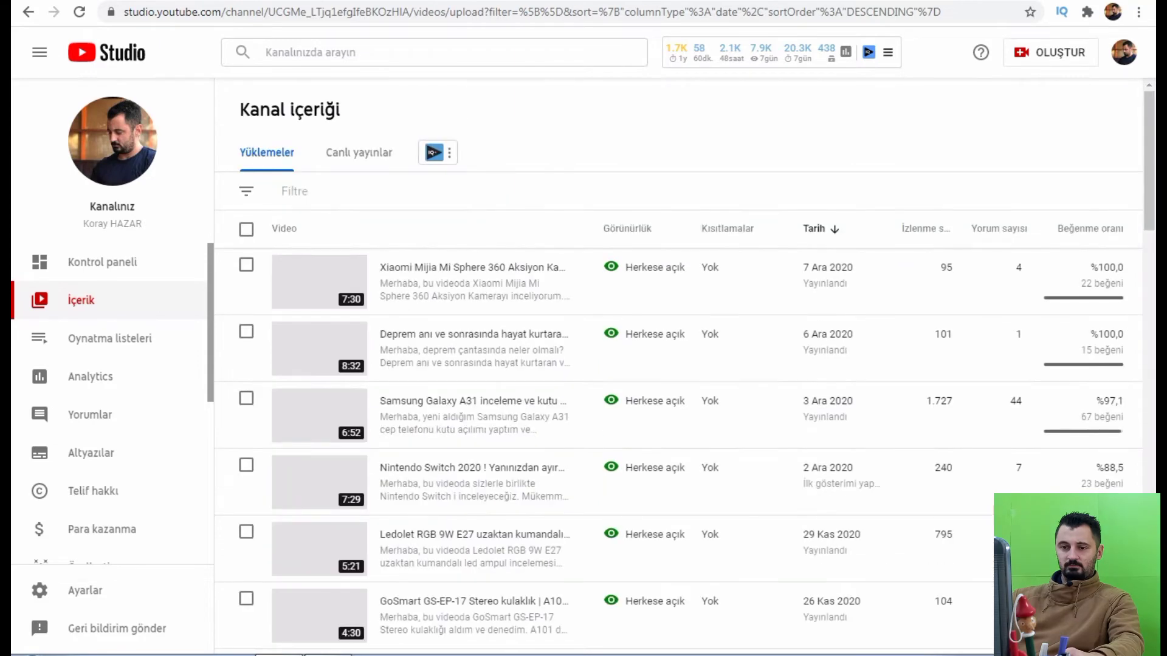
pyautogui.scroll(-8, 668, 395)
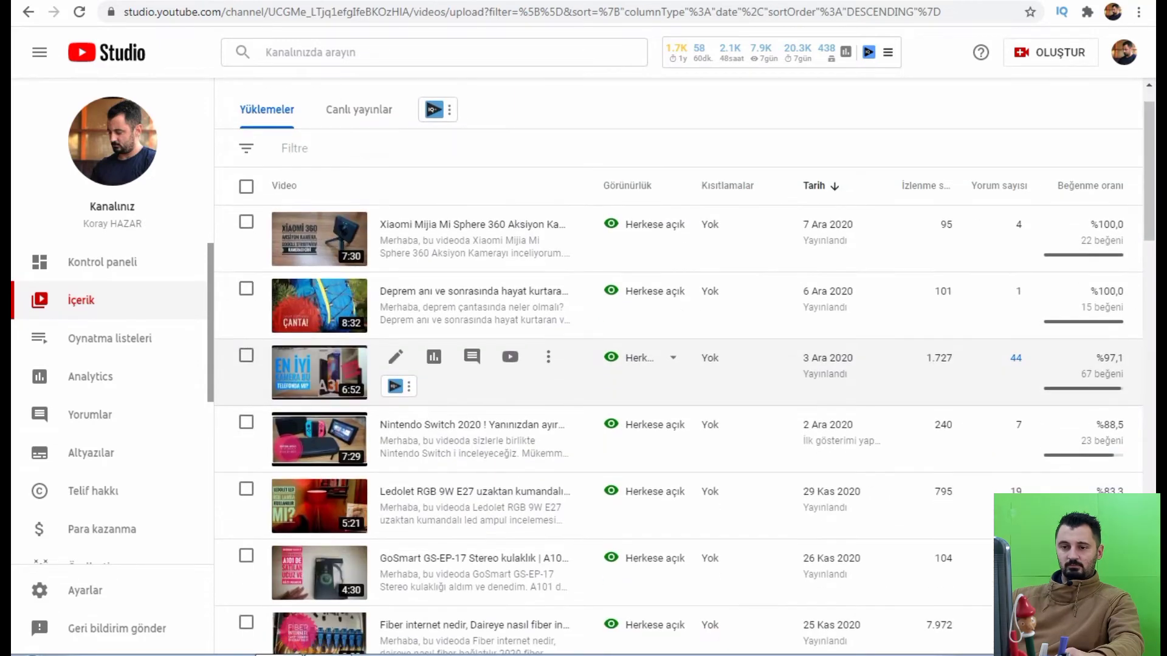
pyautogui.scroll(-5, 434, 395)
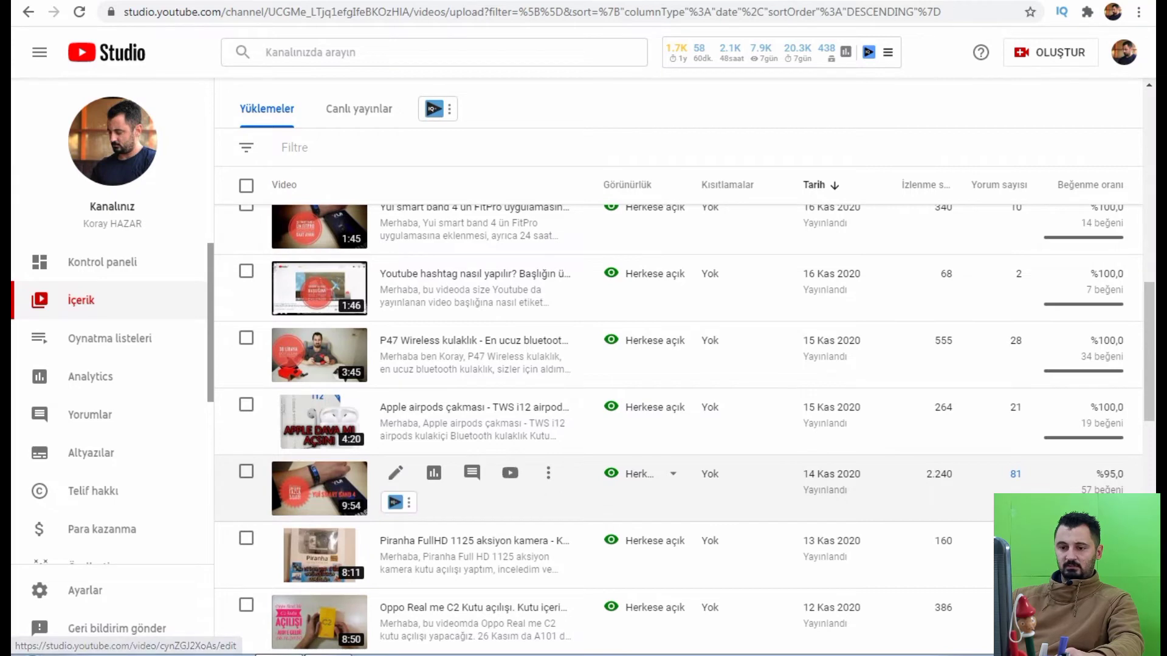
pyautogui.click(395, 473)
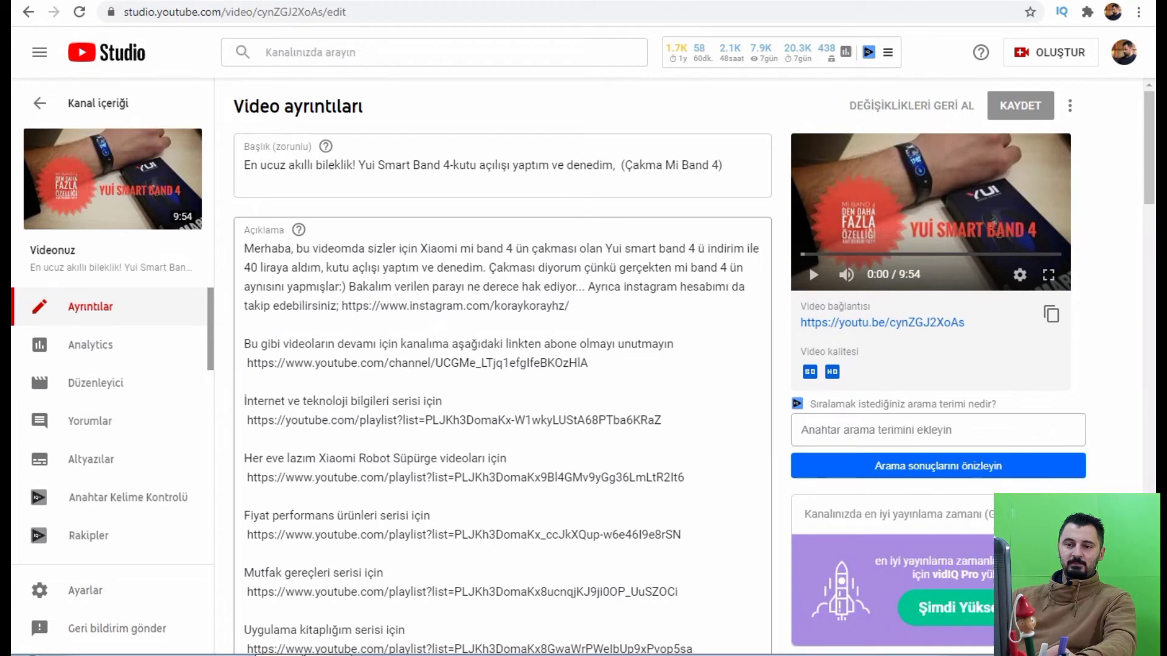
# Step: Review the video description, highlighting the block of subscription and playlist links and the introductory paragraph above it
pyautogui.moveTo(244, 343); pyautogui.dragTo(678, 591)
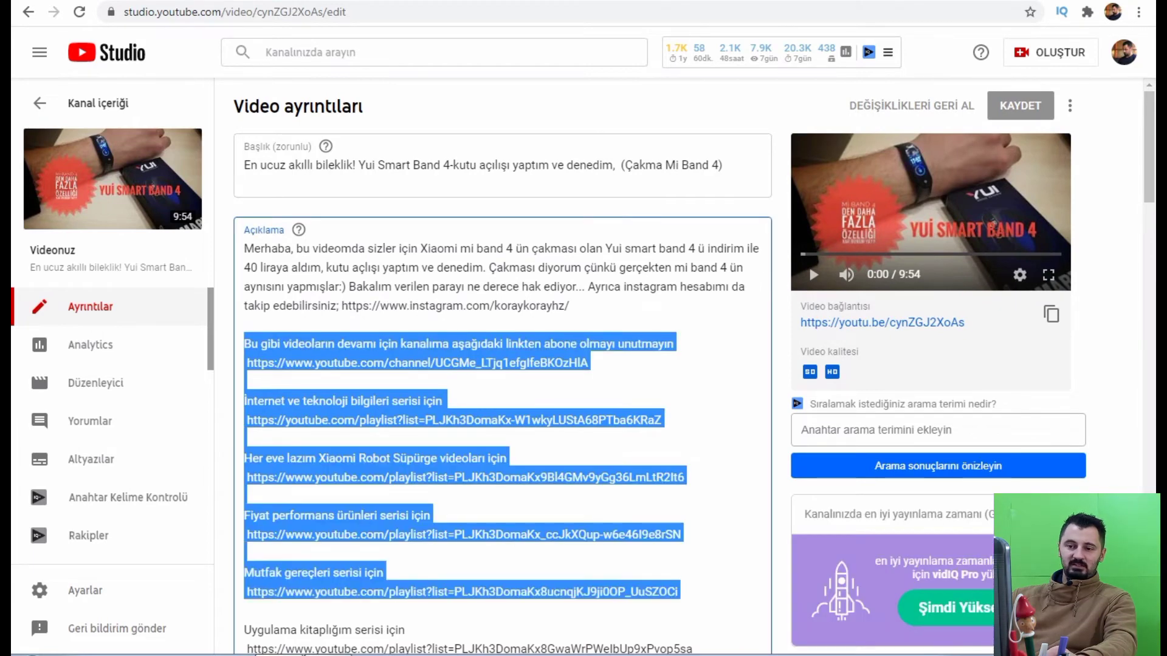
pyautogui.click(529, 287)
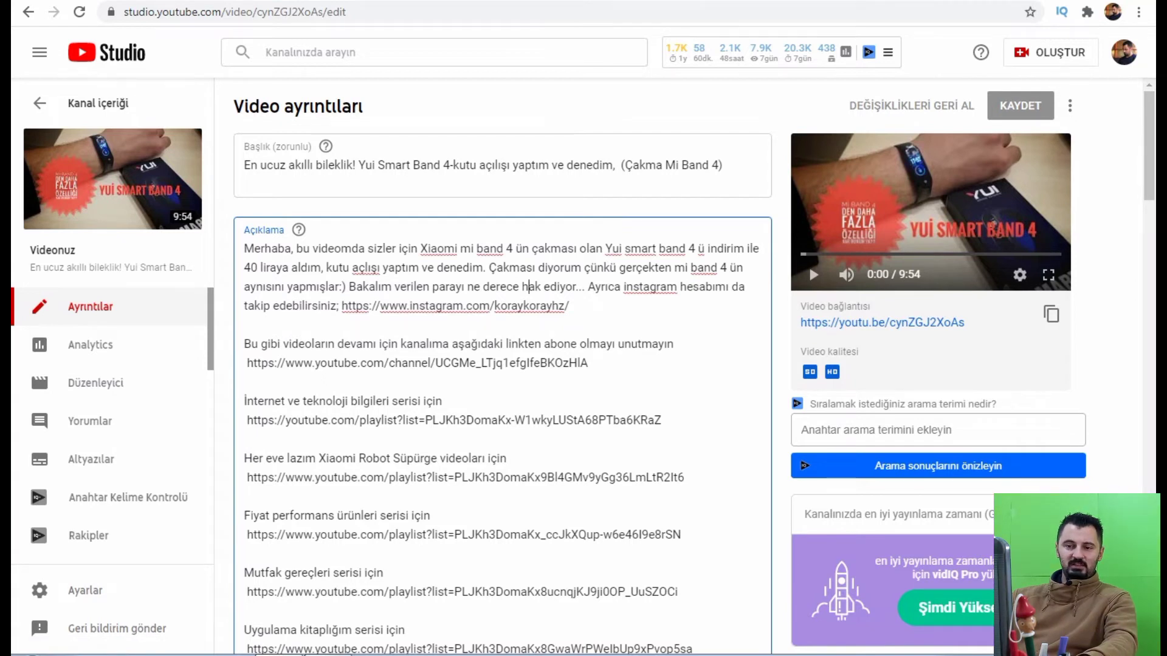
pyautogui.press('Down')
pyautogui.press('Down')
pyautogui.hotkey('shift', 'Up')
pyautogui.hotkey('shift', 'Up')
pyautogui.hotkey('shift', 'Up')
pyautogui.hotkey('shift', 'Up')
pyautogui.hotkey('shift', 'Up')
pyautogui.press('Right')
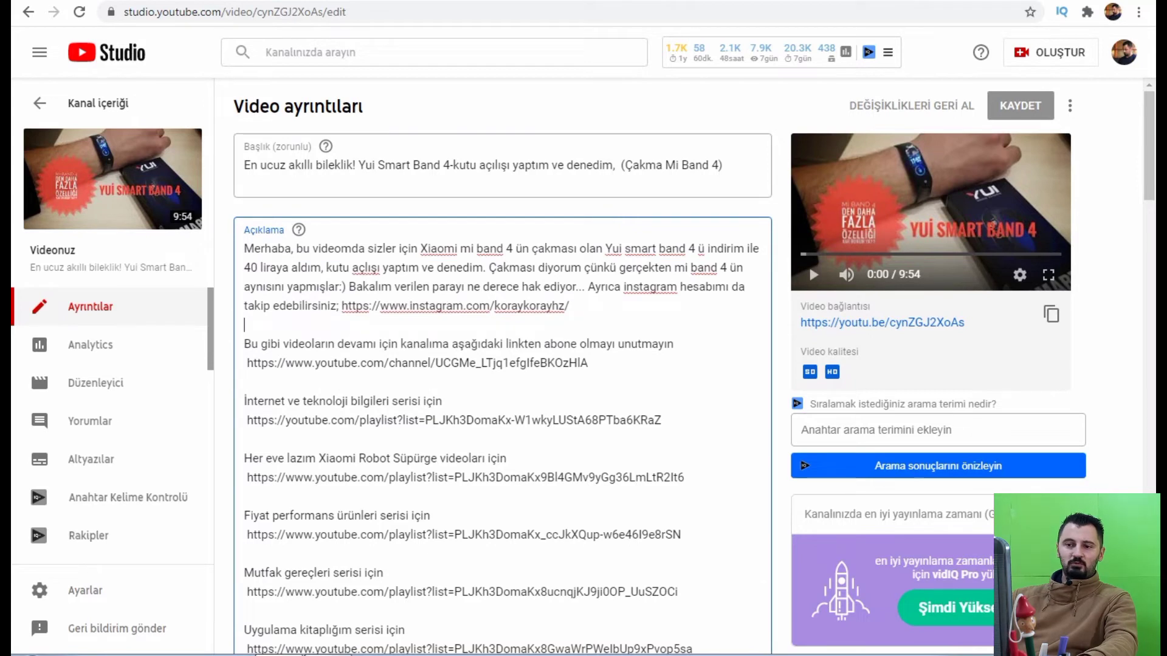
# Step: Examine the video's title, the opening line of its description and its list of tags
pyautogui.click(353, 165)
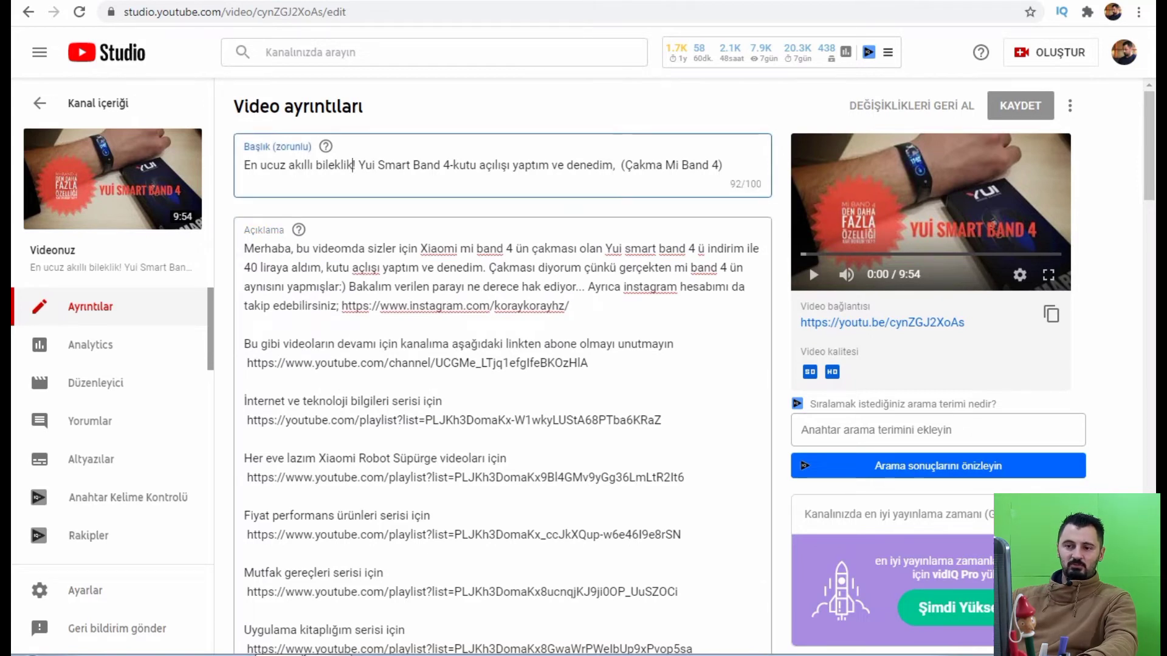
pyautogui.moveTo(245, 248); pyautogui.dragTo(696, 248)
pyautogui.click(737, 268)
pyautogui.scroll(-10, 503, 395)
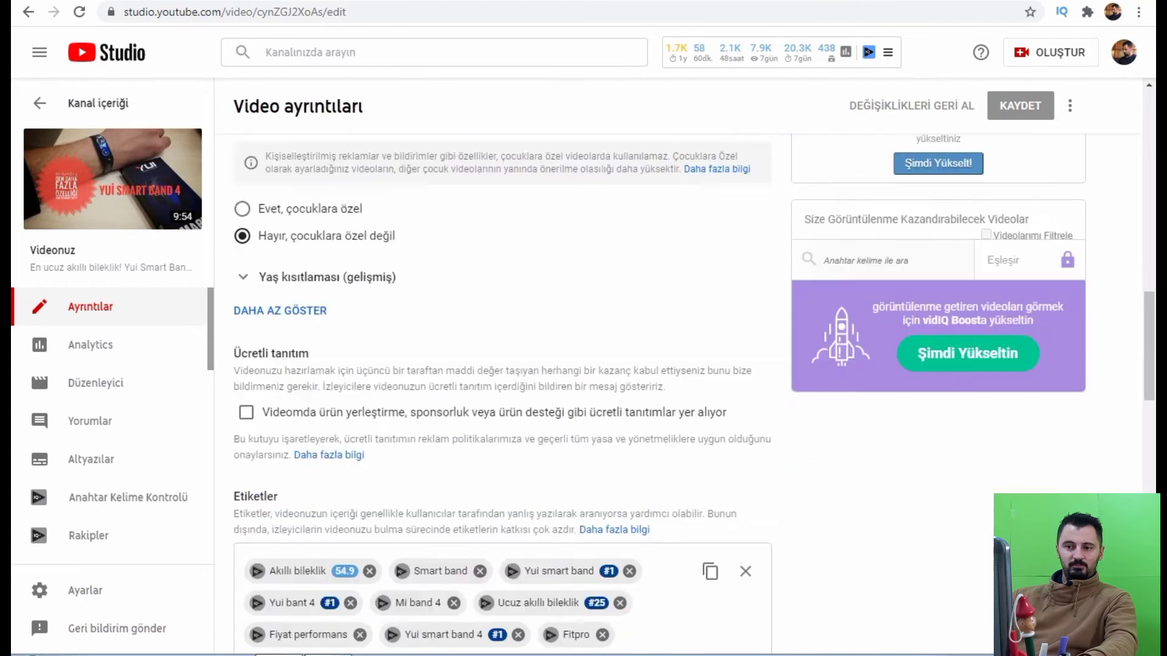
pyautogui.scroll(-5, 503, 365)
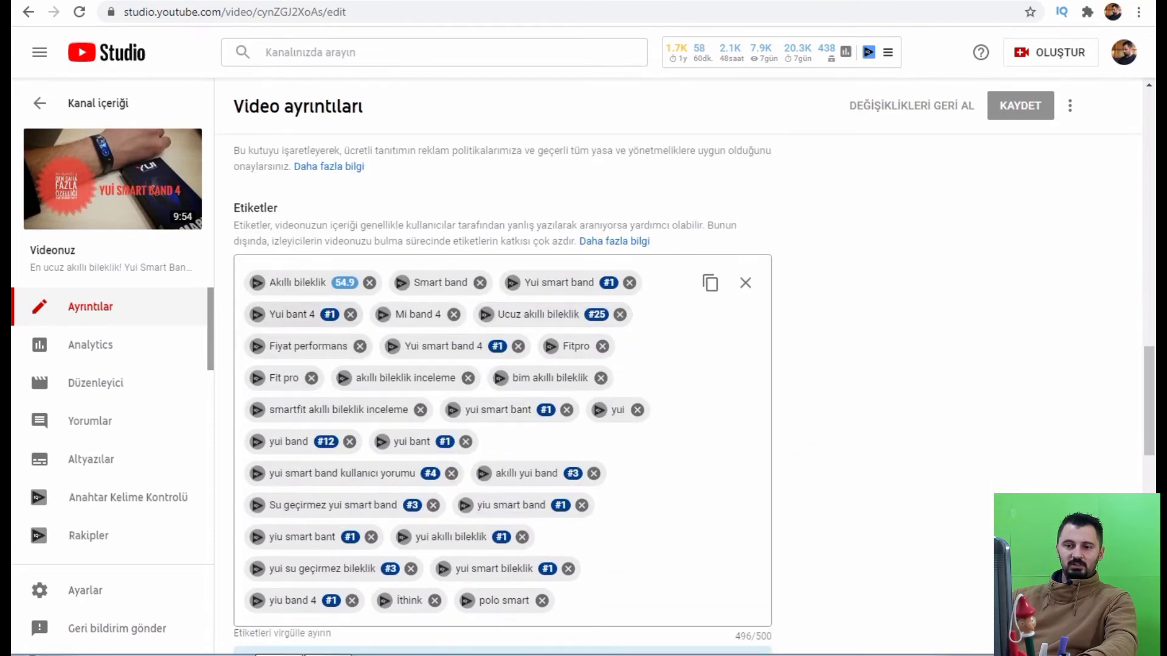